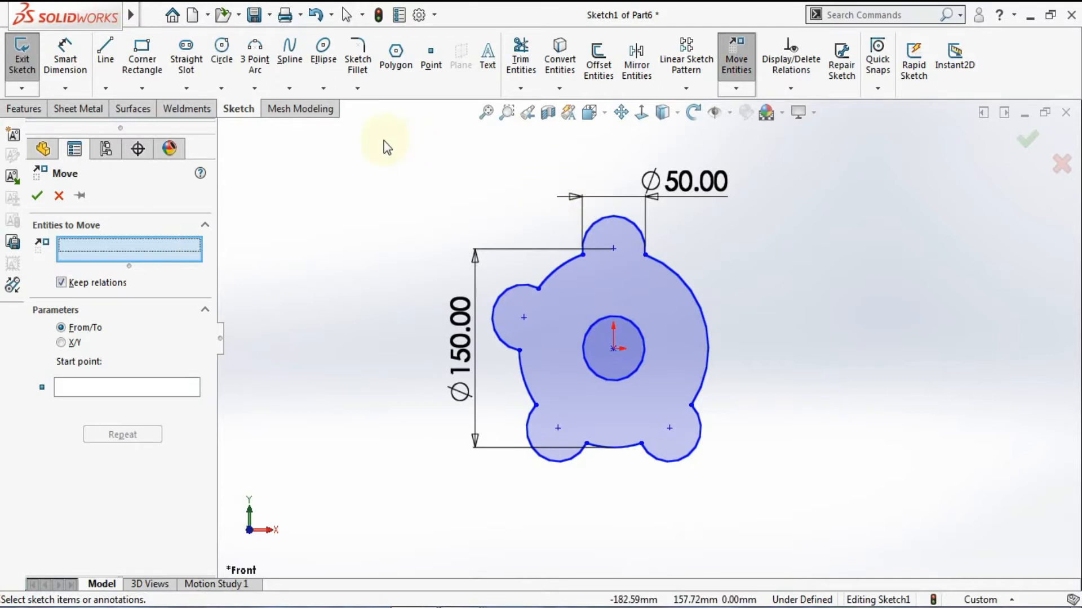
Try moving the whole profile from its centre at the origin to a point about 206 mm along positive X, and undo the move
mouse_move(373, 156)
left_mouse_down()
mouse_move(684, 382)
mouse_move(825, 517)
mouse_move(820, 508)
left_mouse_up()
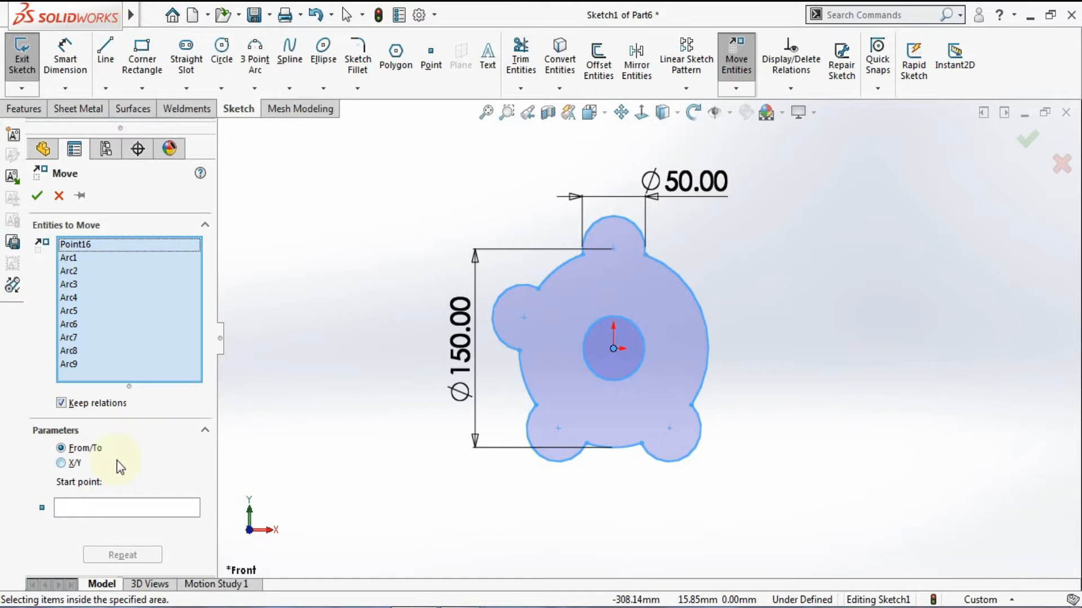
left_click(119, 510)
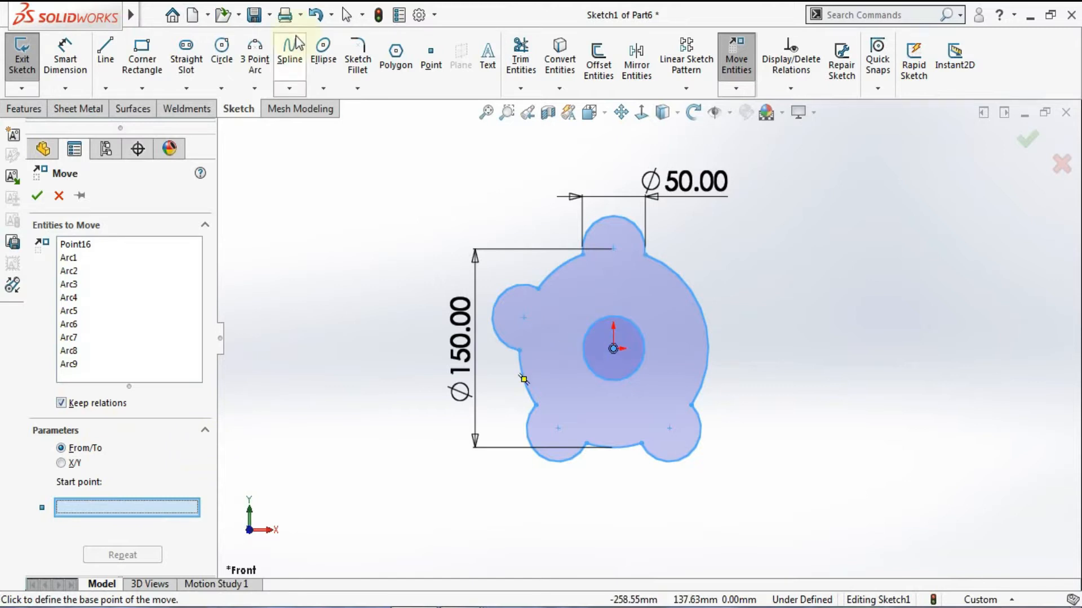
left_click(613, 349)
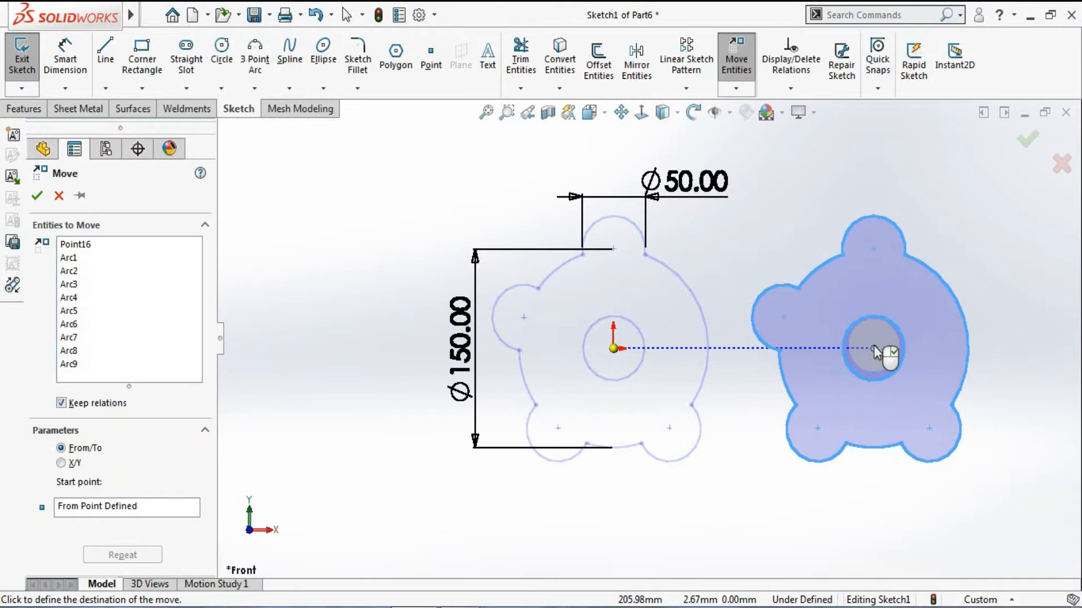
left_click(874, 346)
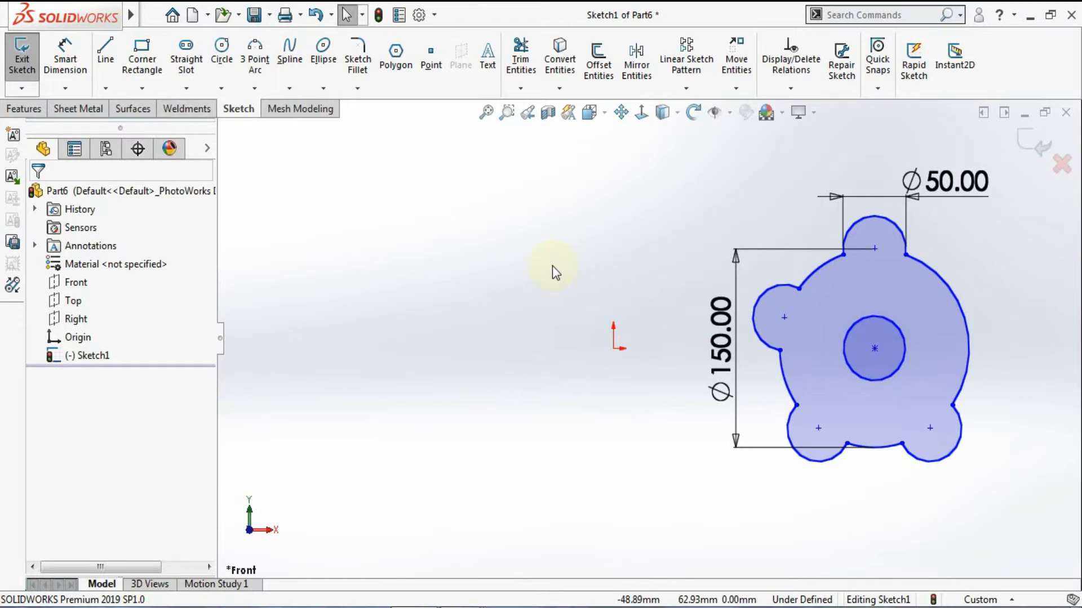
key("ctrl+z")
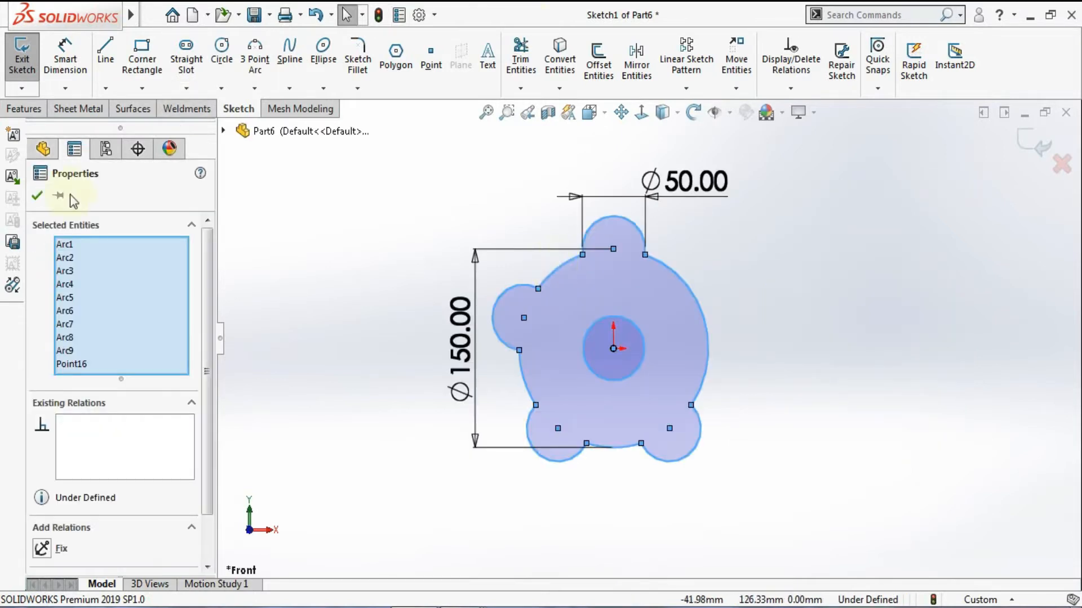
key("Escape")
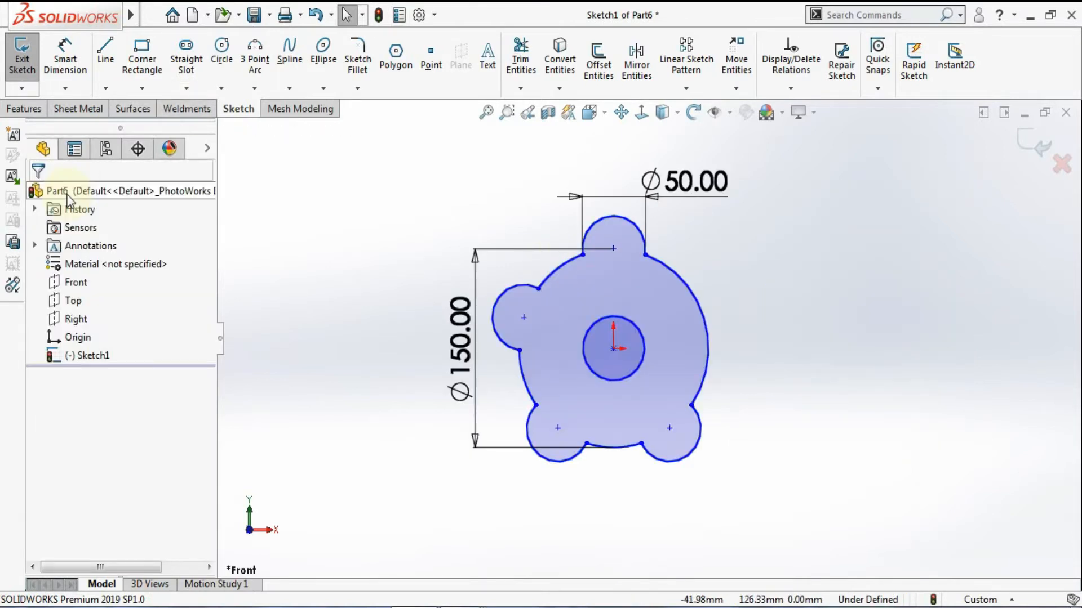
Move all entities of the profile by an X/Y offset of 120 mm in X and 200 mm in Y, keeping relations
scroll(496, 220, "up", 1)
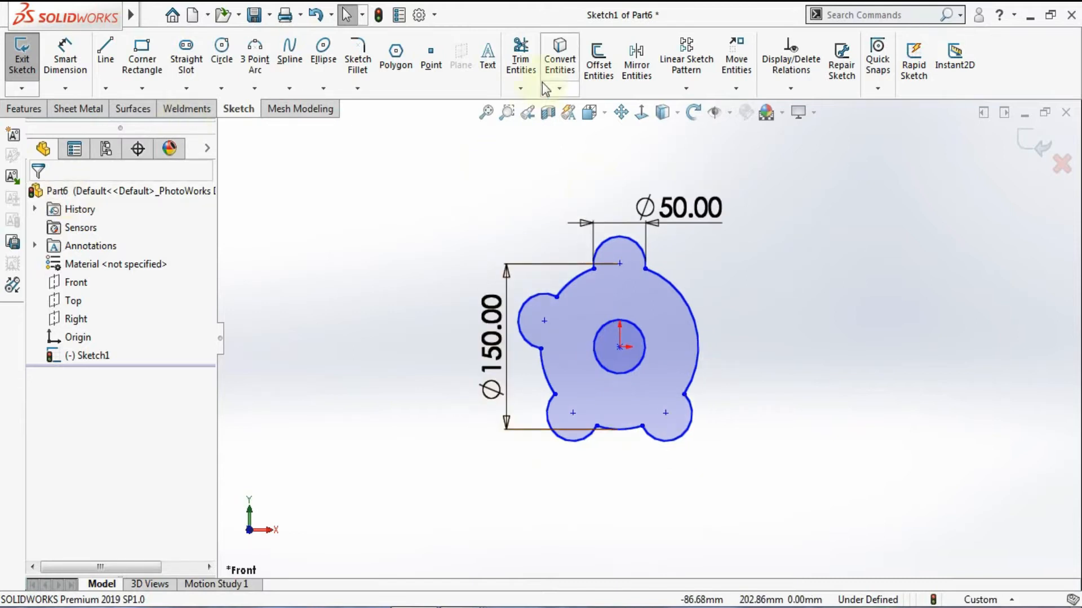
left_click(736, 59)
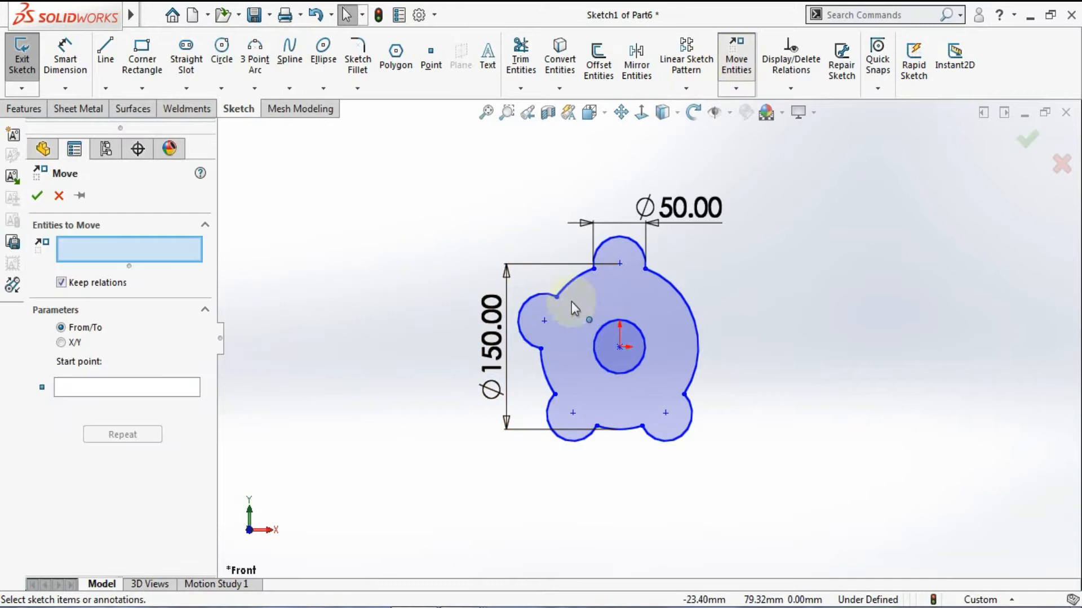
left_click_drag(433, 178, 814, 482)
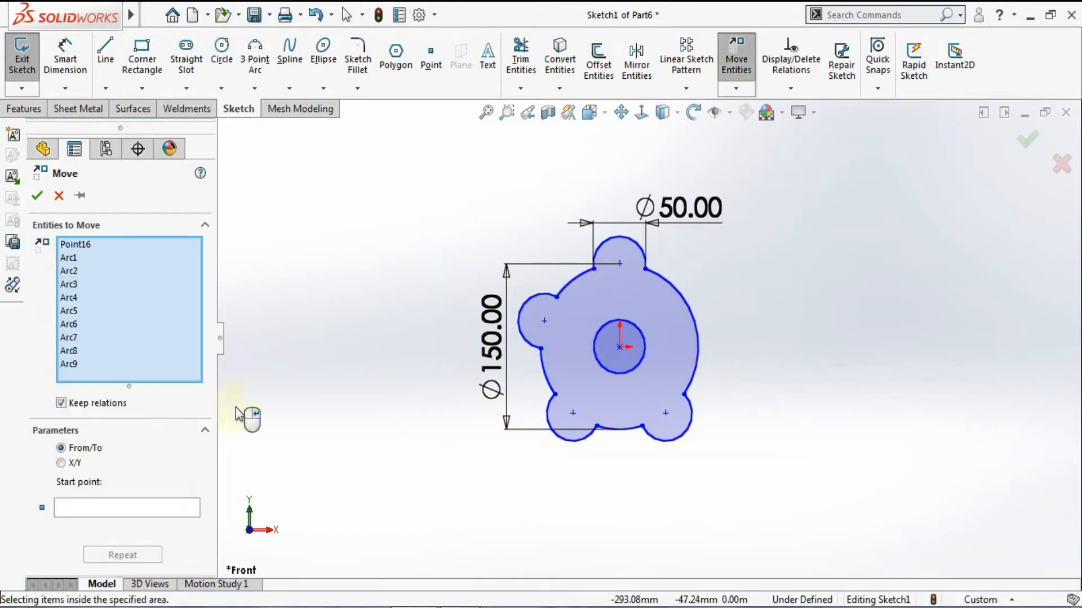
left_click(140, 512)
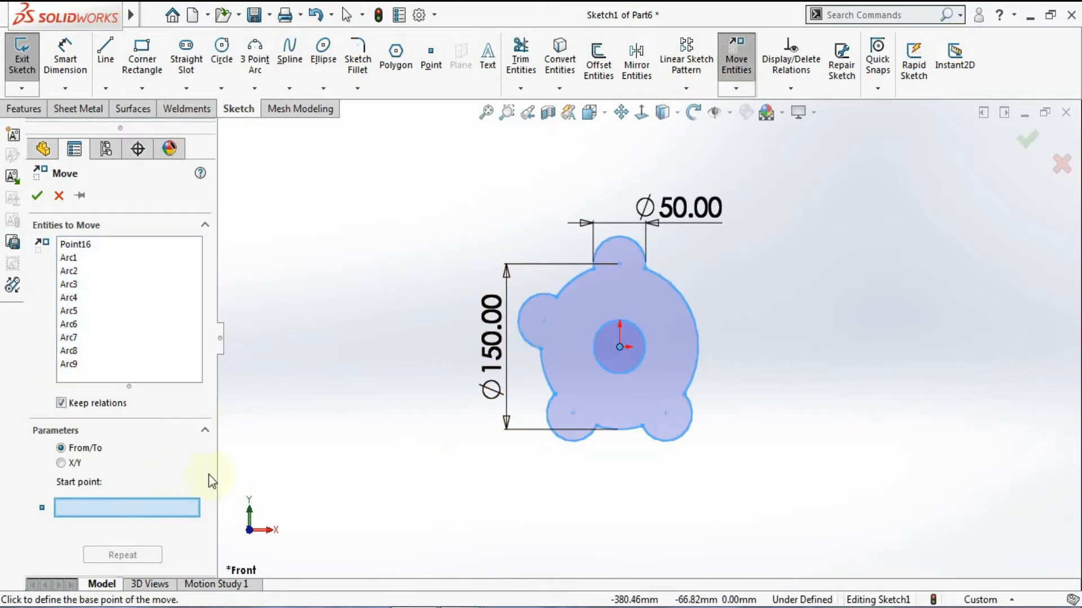
left_click(620, 347)
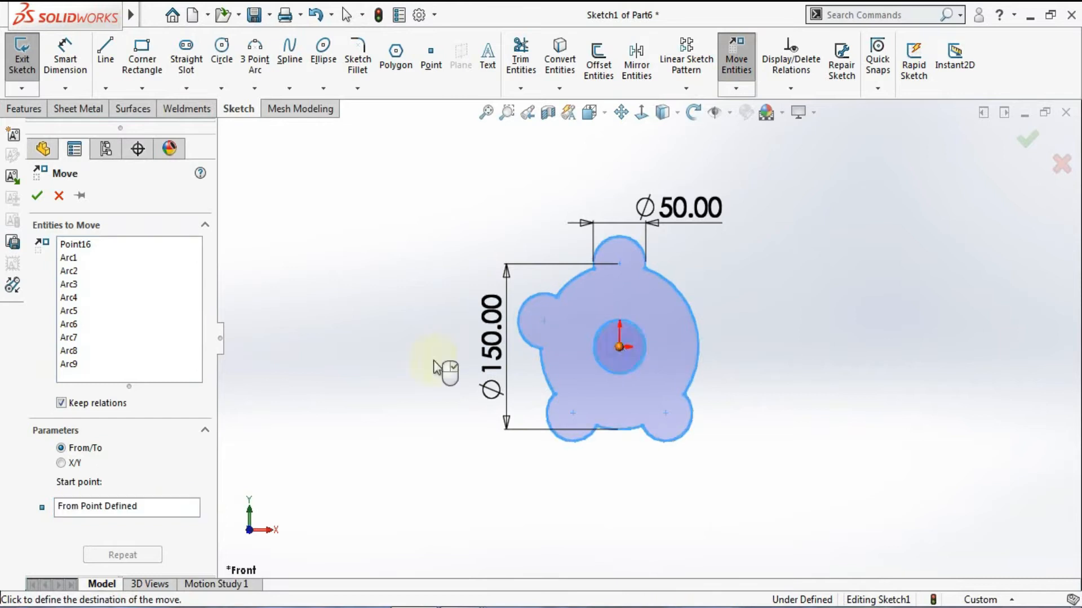
left_click(61, 463)
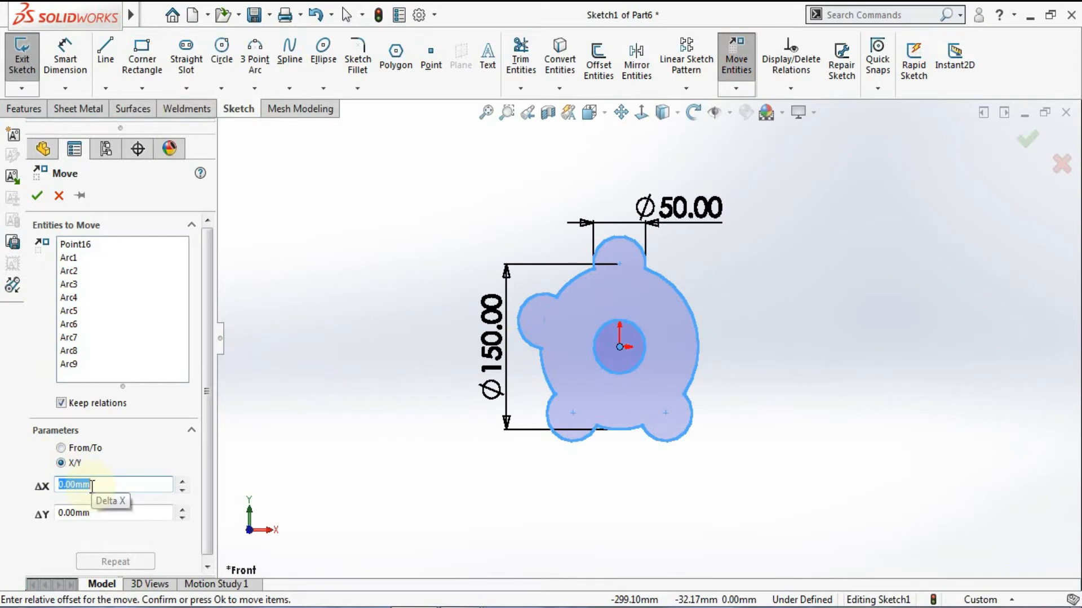
type("120")
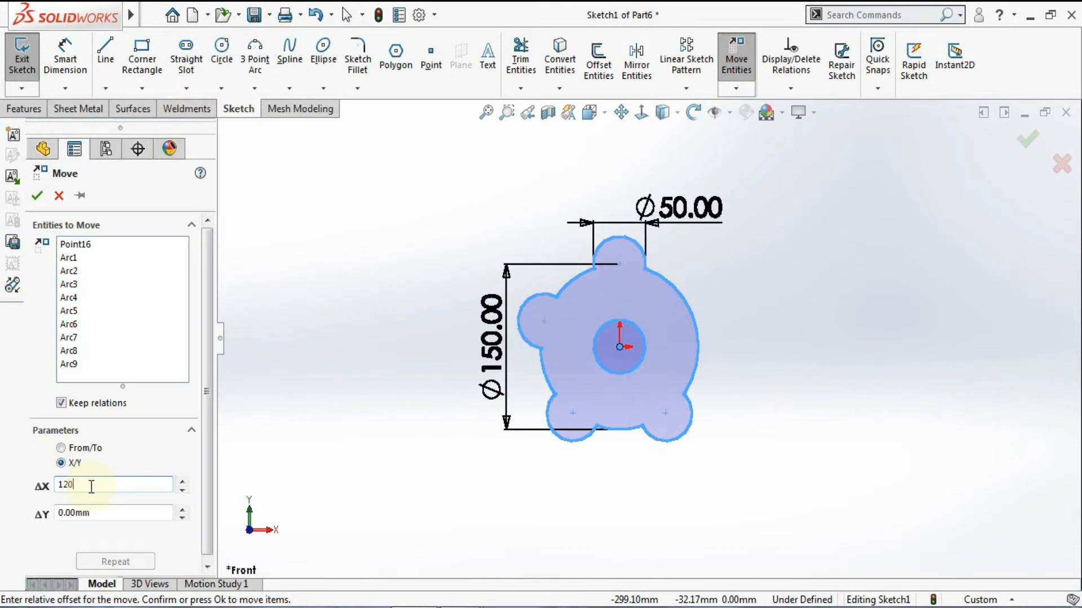
left_click(116, 513)
left_click_drag(116, 512, 51, 517)
type("200")
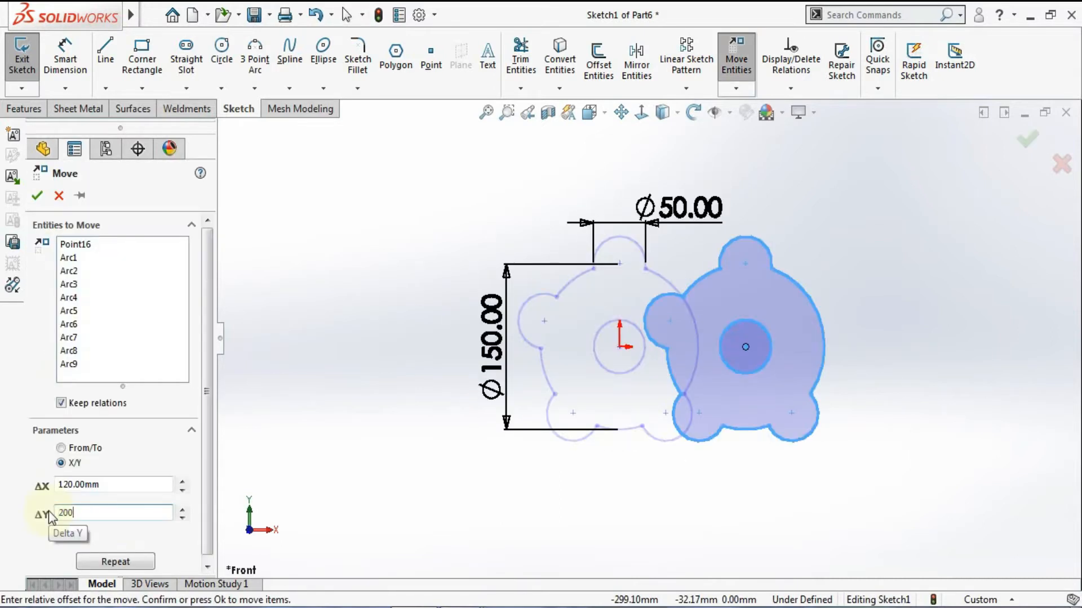
key("Return")
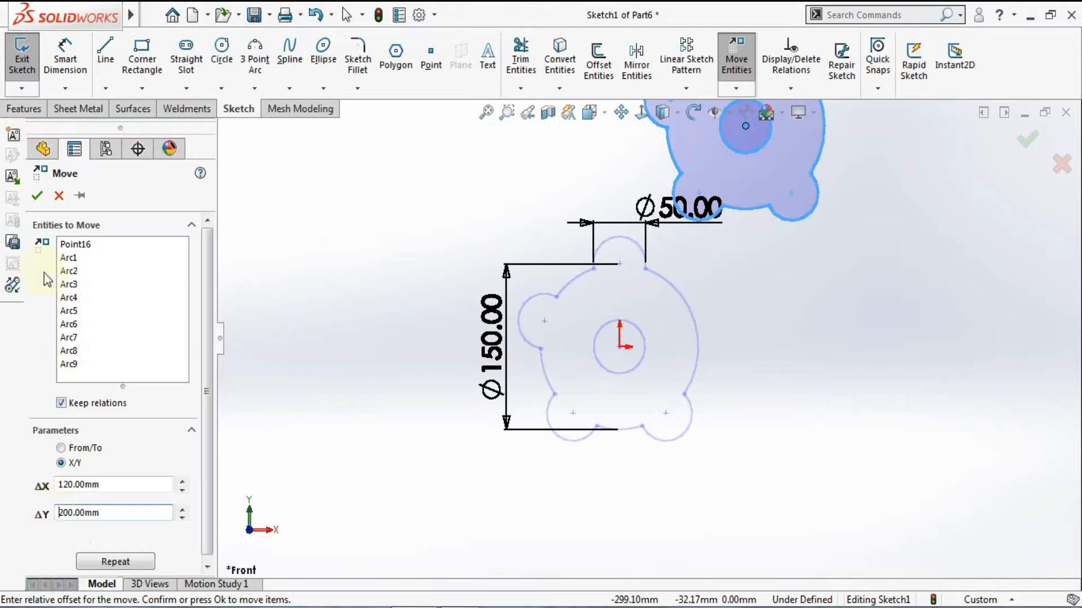
left_click(38, 196)
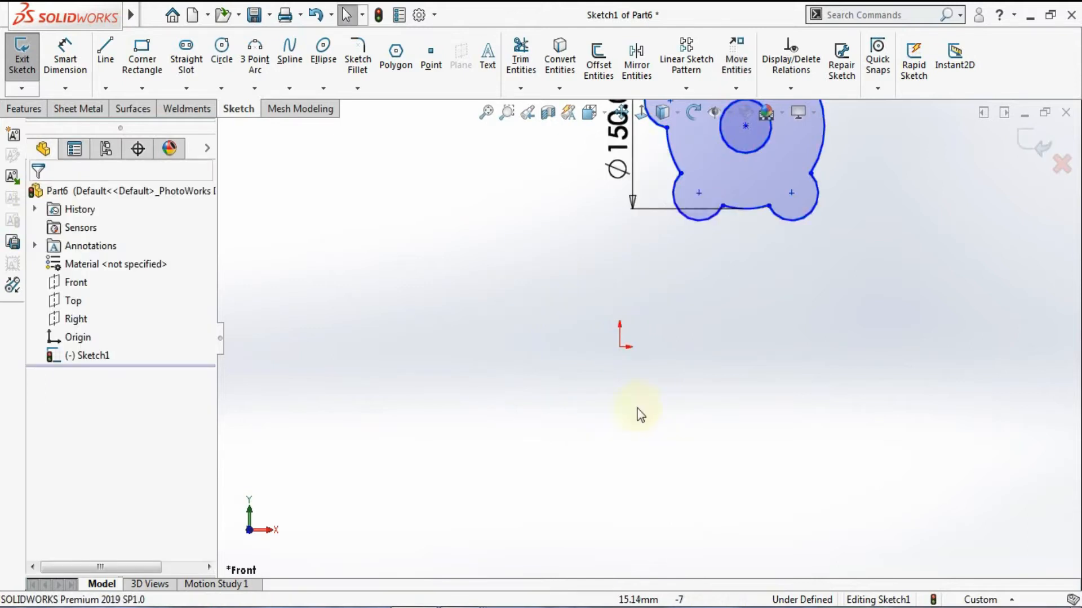
Dimension the vertical and horizontal distances between the origin and the centre of the moved profile, accepting 200 mm and 120 mm
scroll(648, 403, "up", 3)
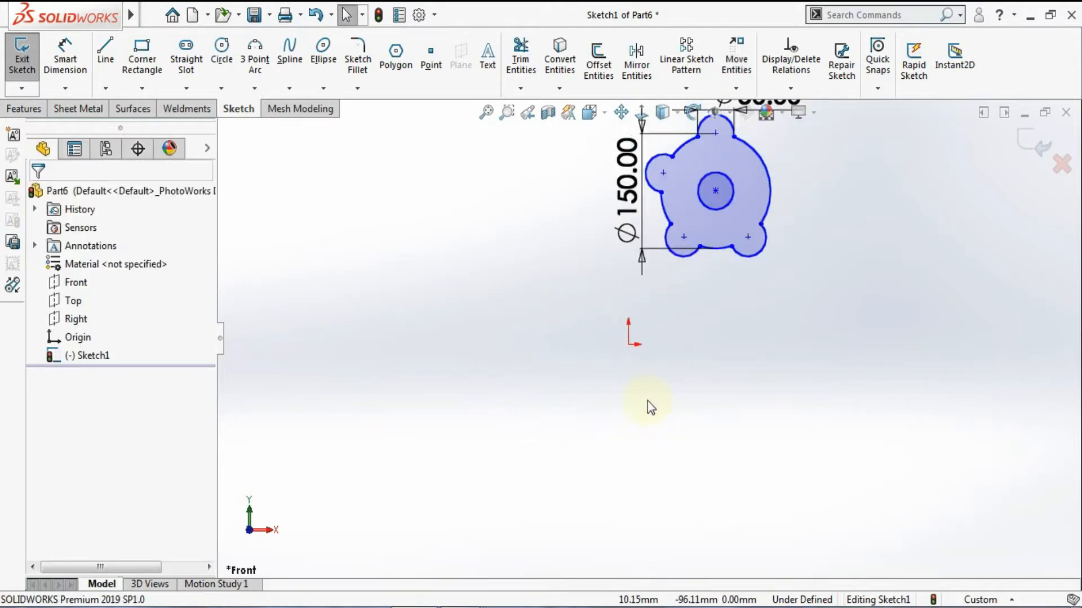
left_click(64, 57)
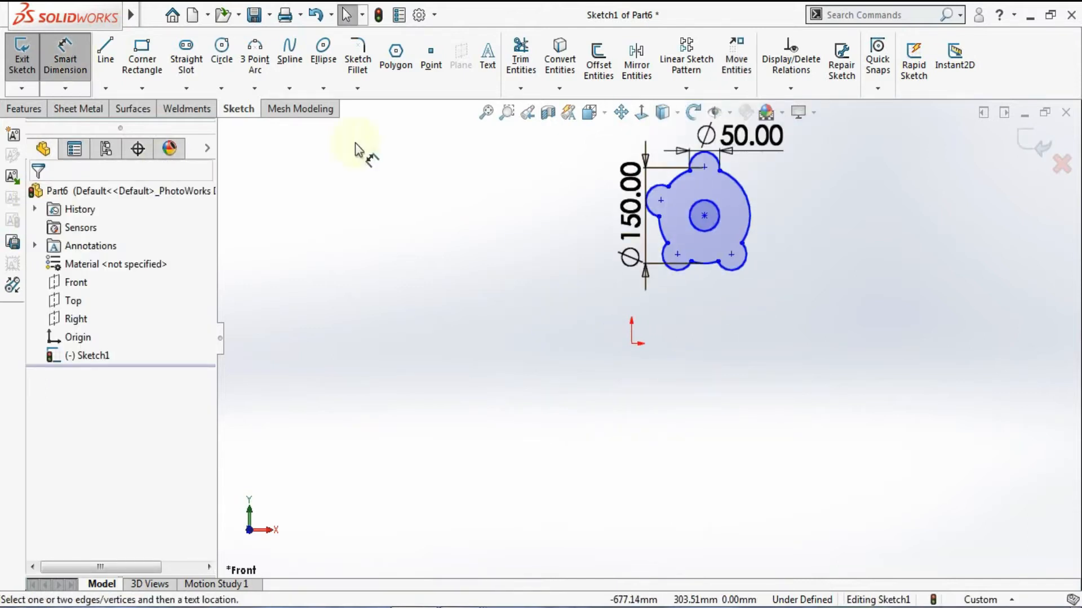
left_click(632, 344)
left_click(705, 216)
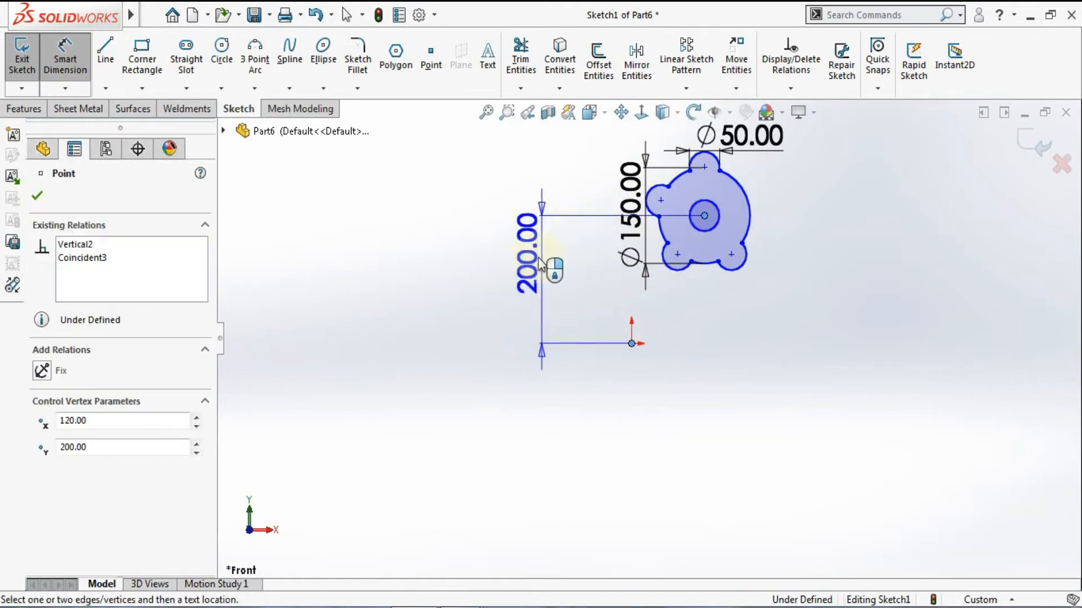
left_click(540, 257)
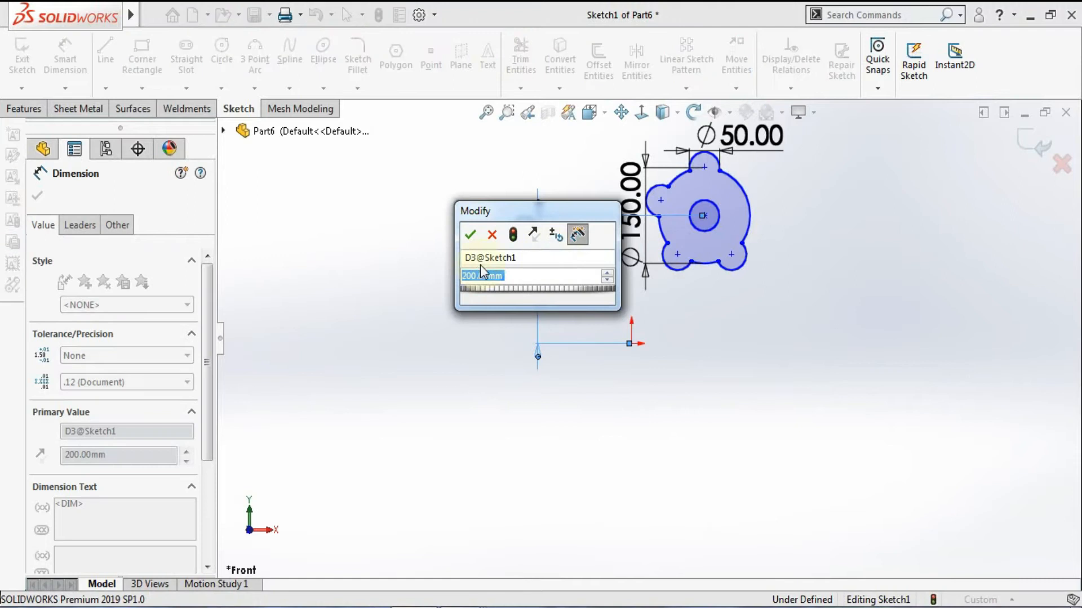
left_click(471, 234)
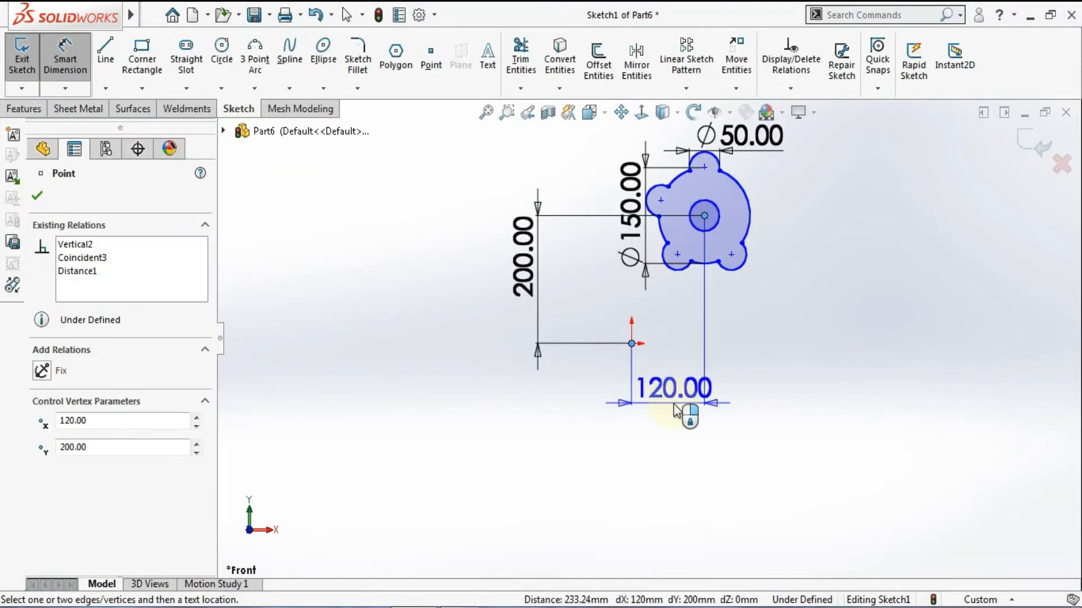
left_click(673, 404)
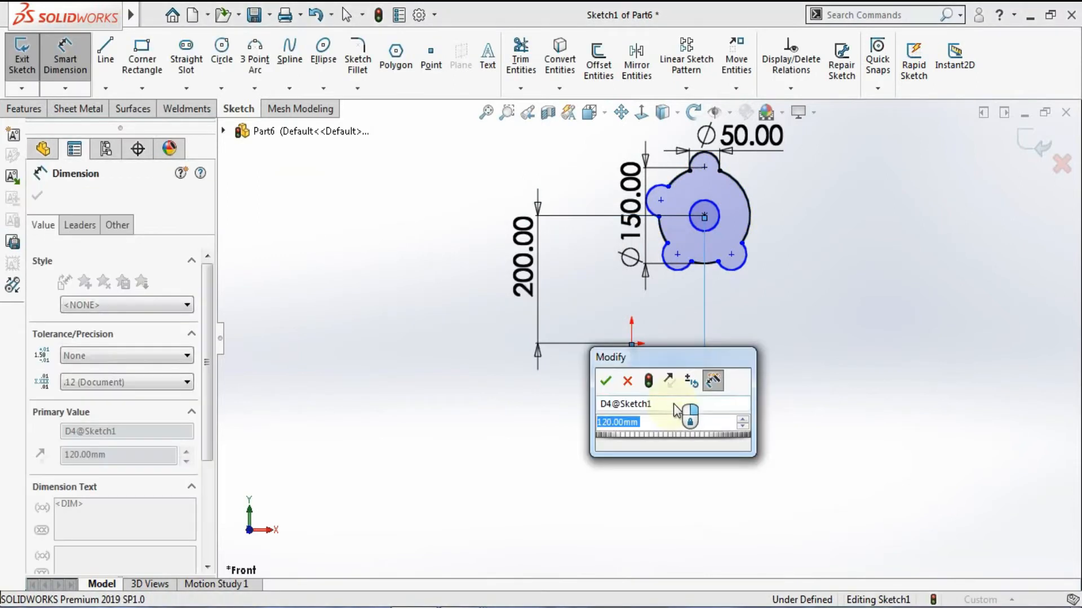
left_click(609, 387)
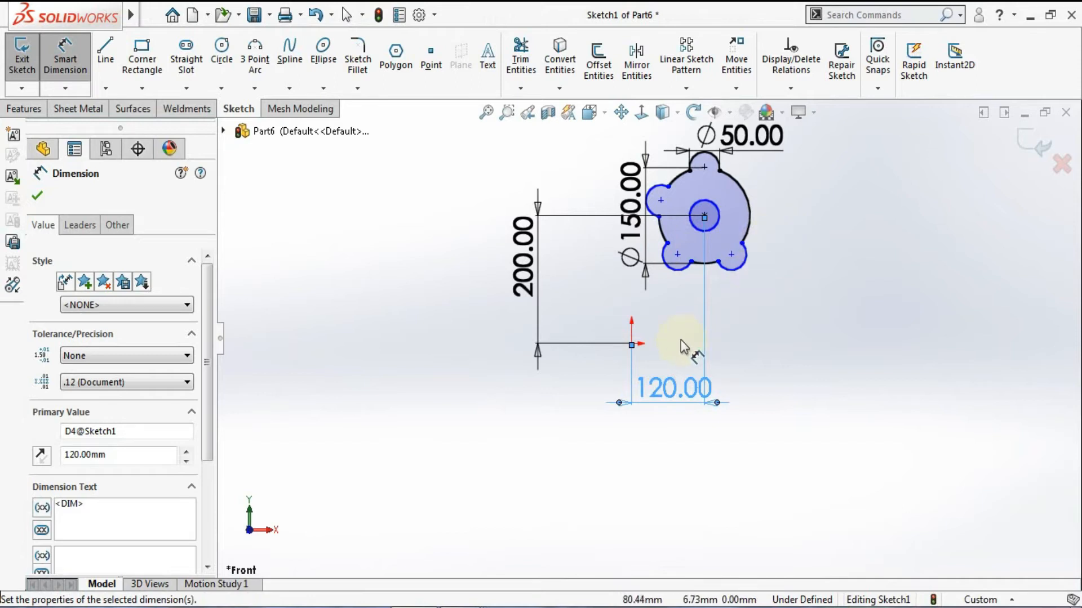
Try copying the whole profile from its centre to a point about 330 mm along negative X, and undo the copy
left_click(736, 89)
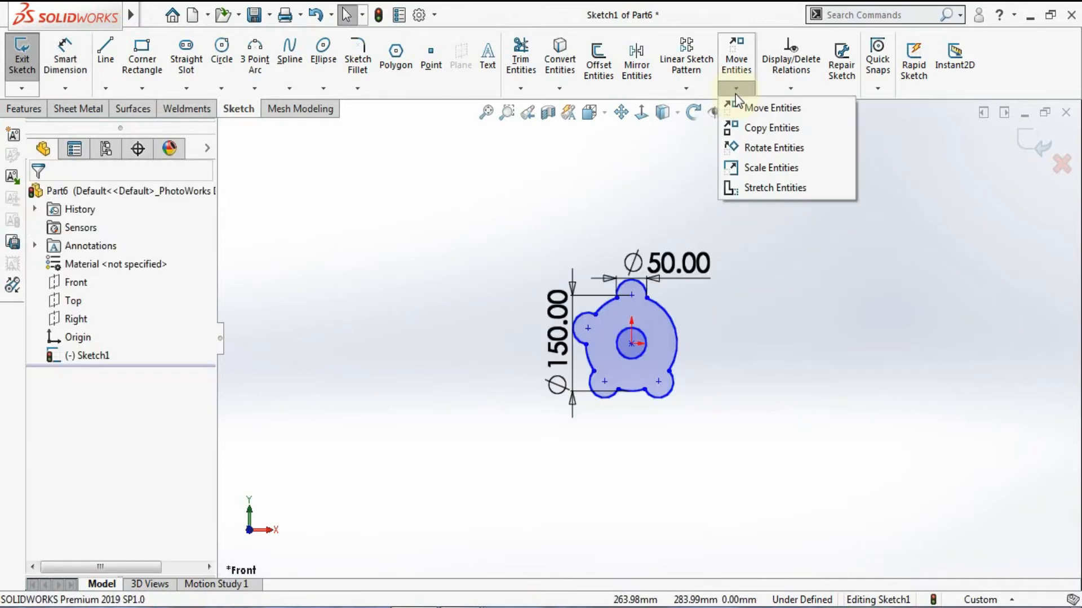
left_click(764, 133)
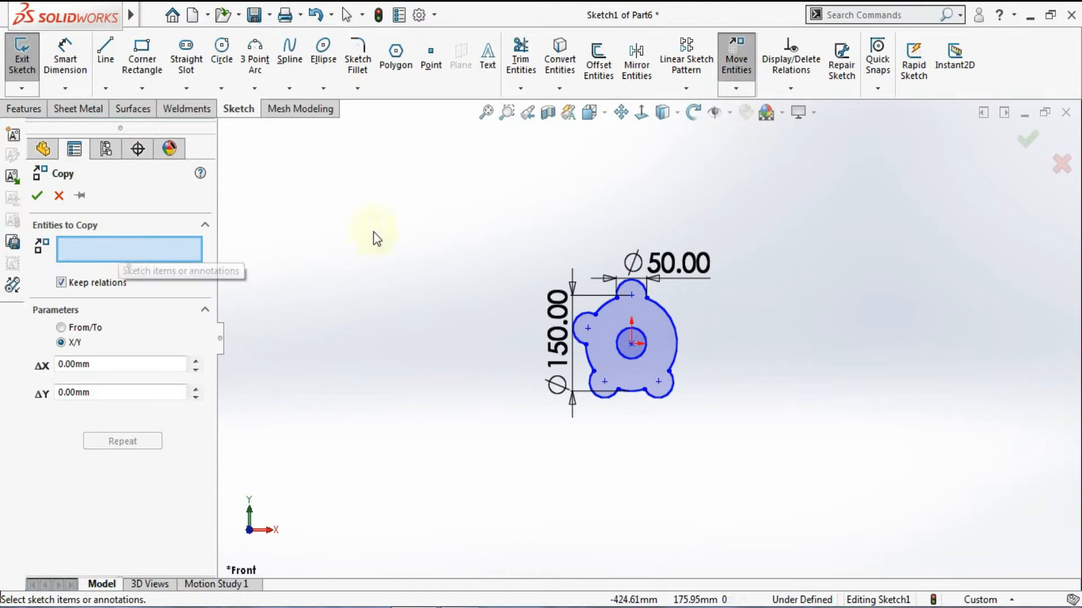
left_click_drag(484, 217, 806, 470)
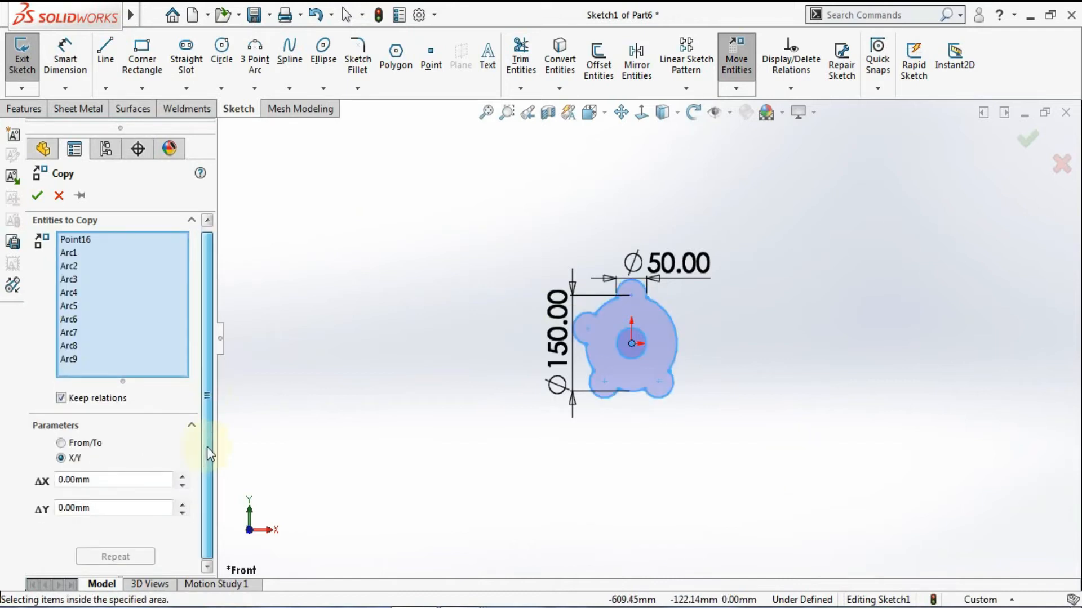
left_click(61, 444)
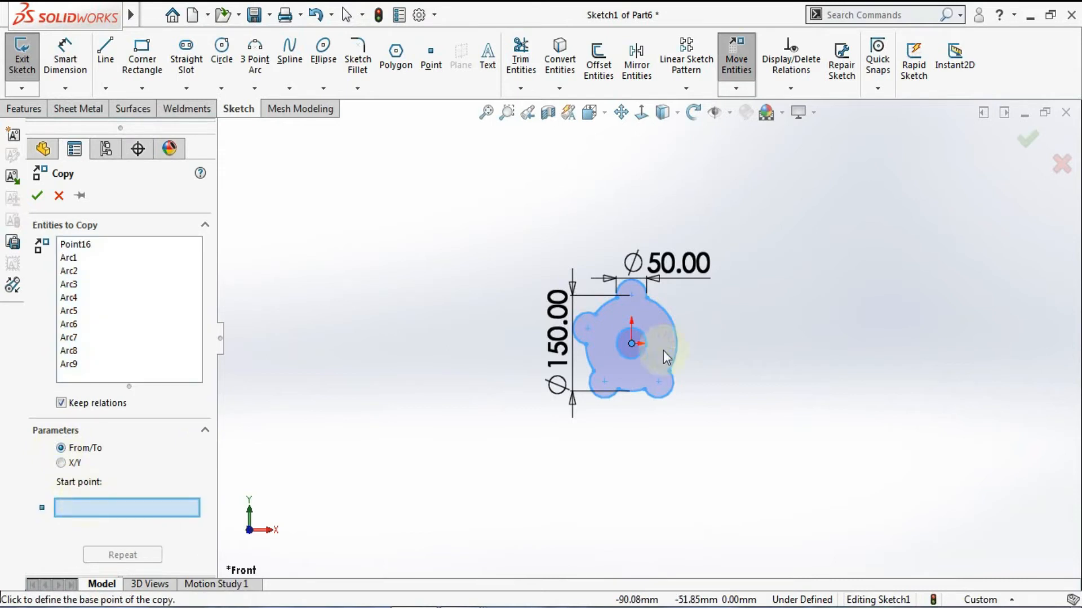
left_click(631, 343)
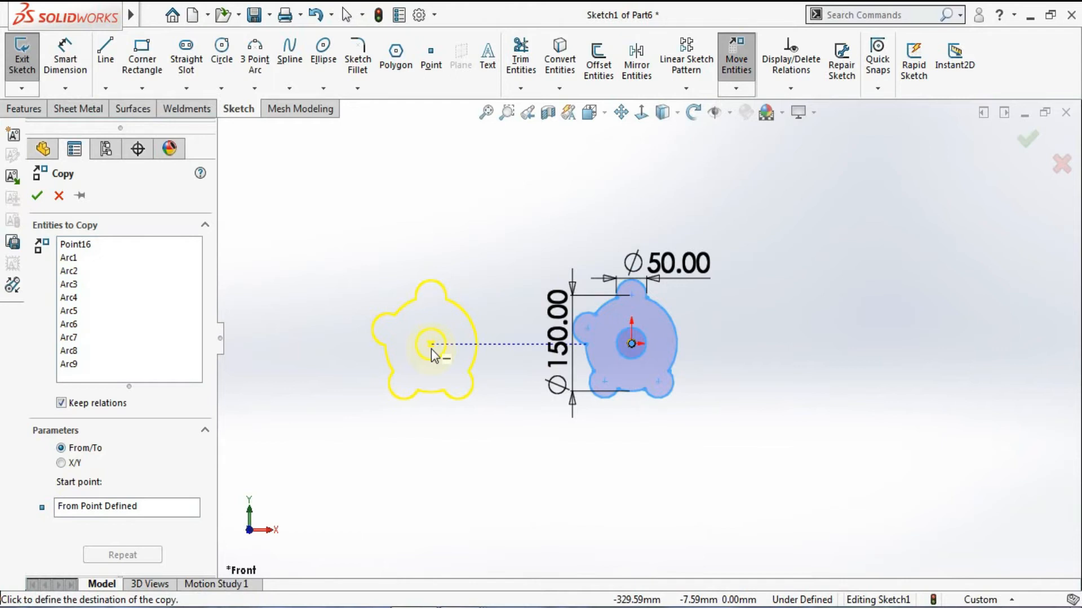
left_click(428, 350)
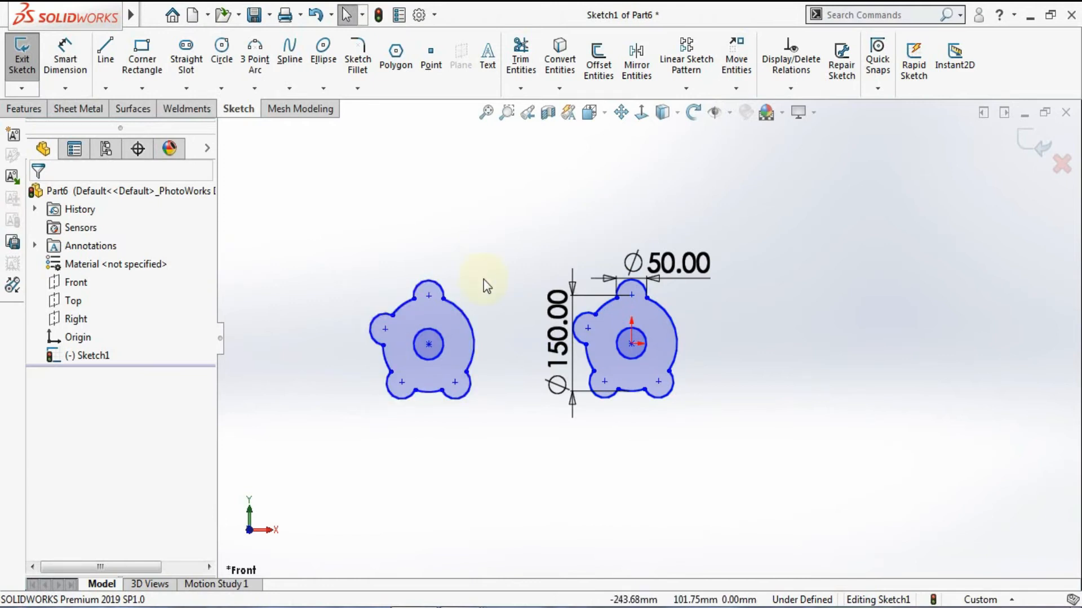
key("ctrl+z")
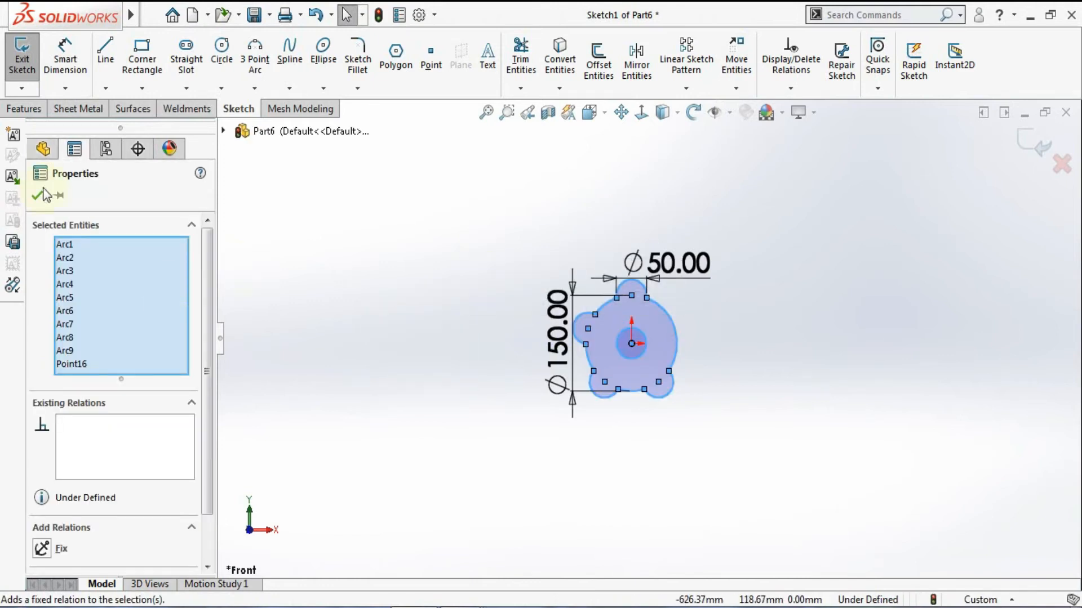
left_click(36, 198)
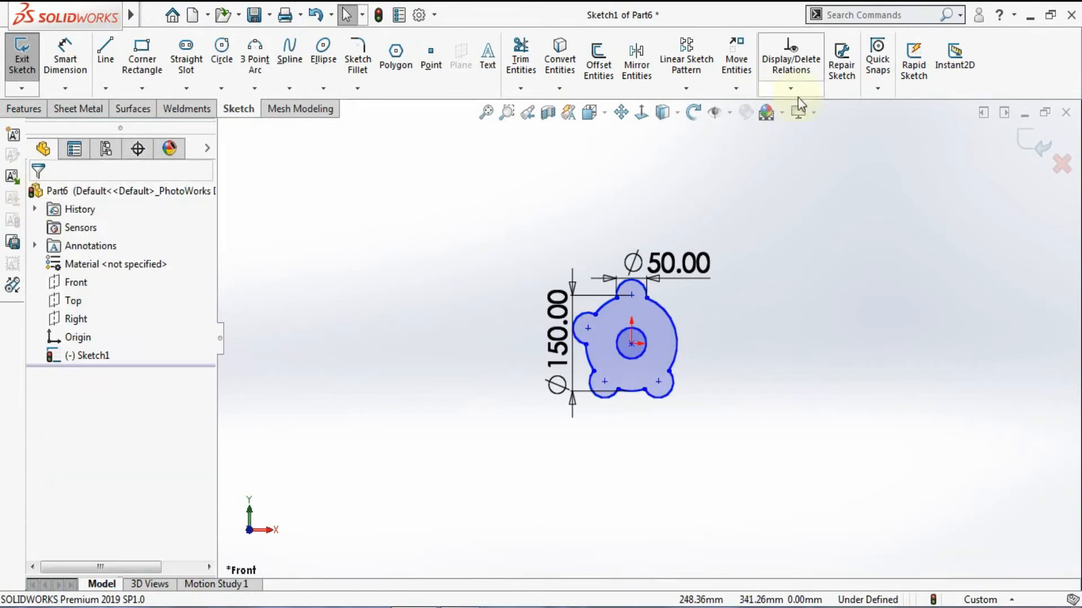
Try rotating all entities of the profile by 45 degrees about its centre at the origin, keeping relations
left_click(736, 89)
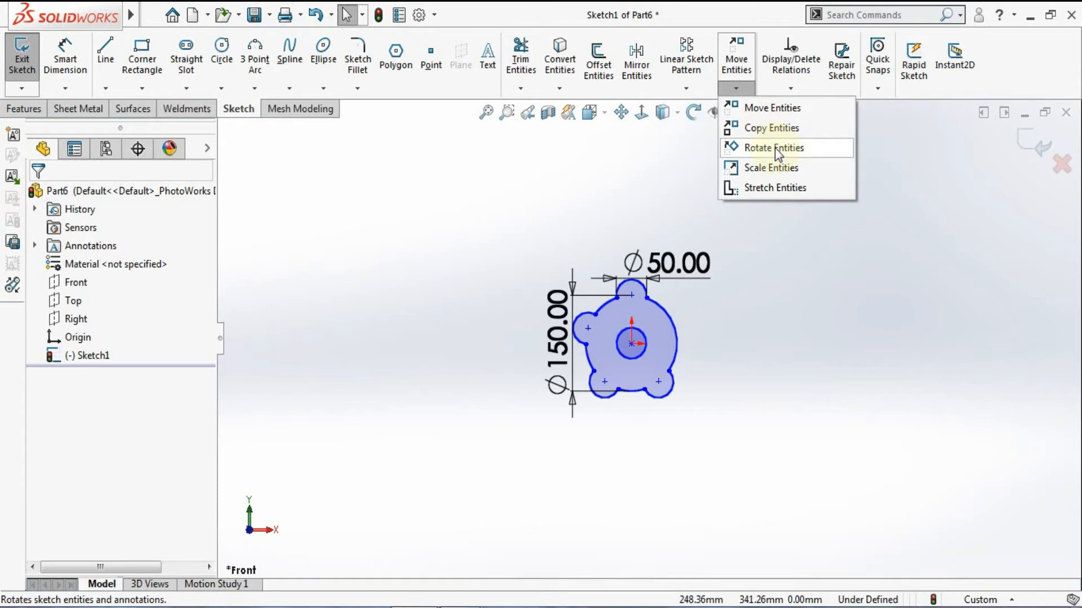
left_click(775, 148)
left_click_drag(500, 201, 802, 472)
left_click(157, 473)
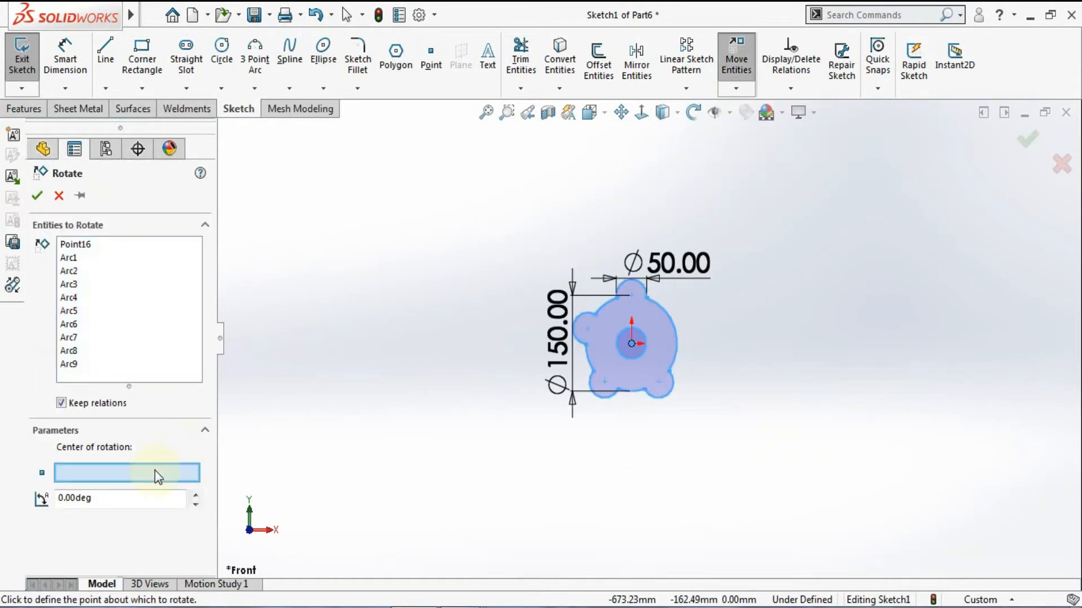
left_click(632, 343)
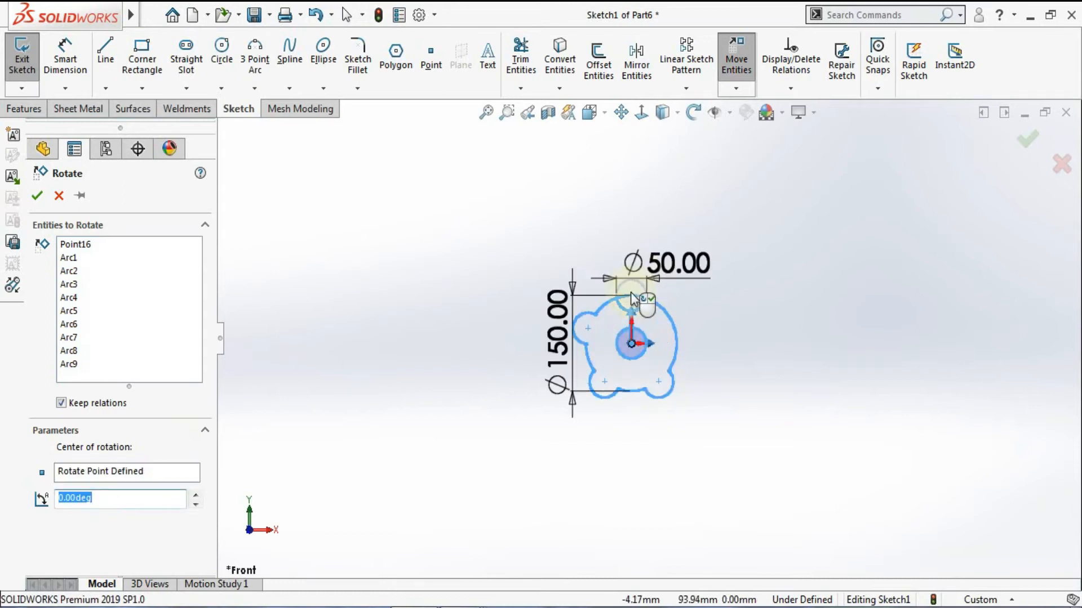
scroll(656, 308, "down", 4)
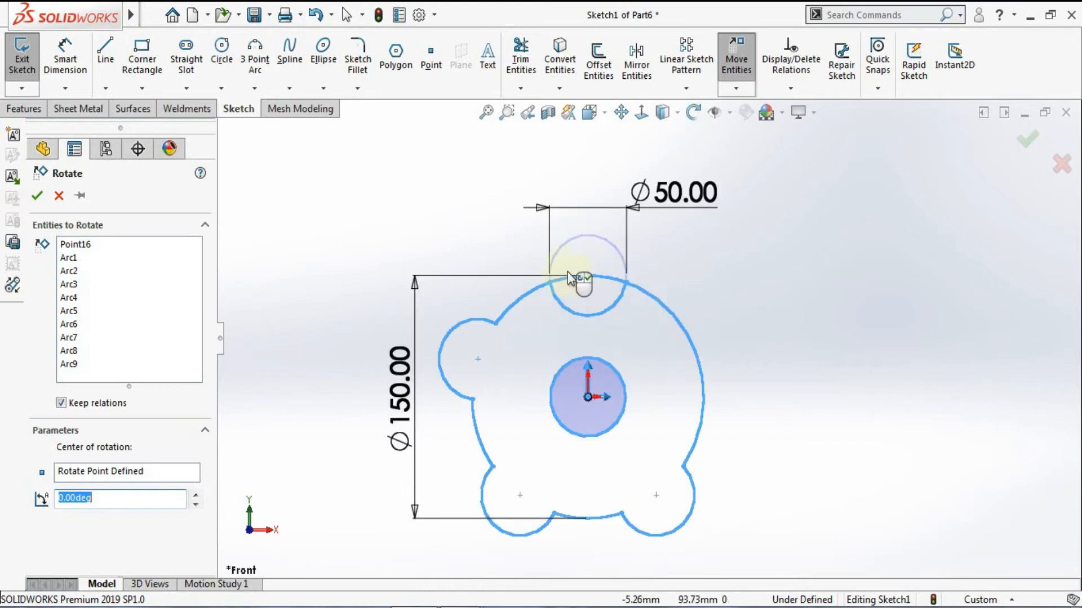
scroll(738, 243, "up", 2)
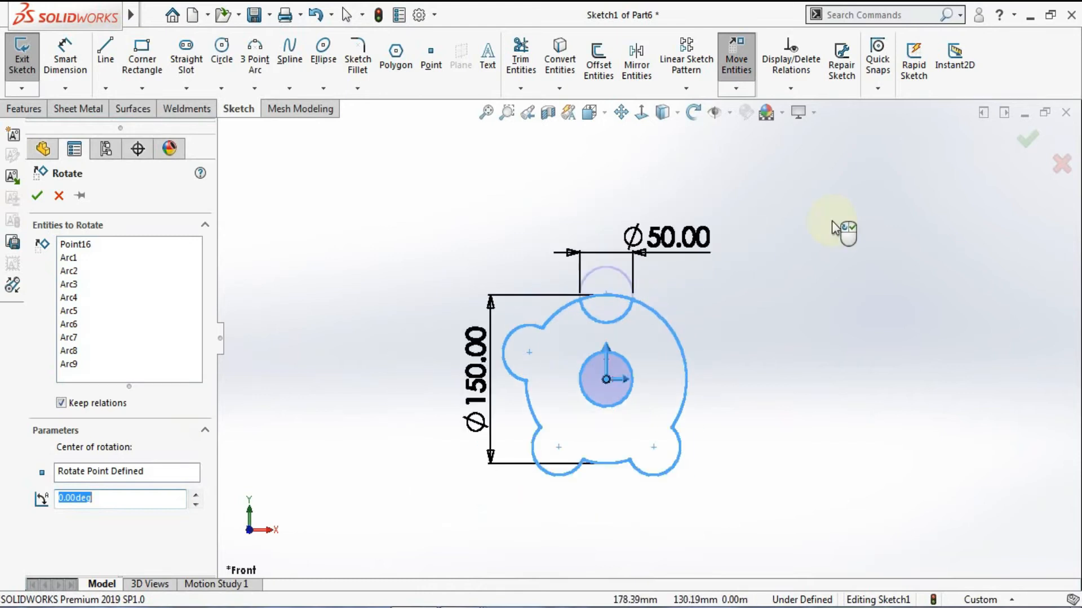
left_click(184, 498)
left_click_drag(141, 497, 41, 494)
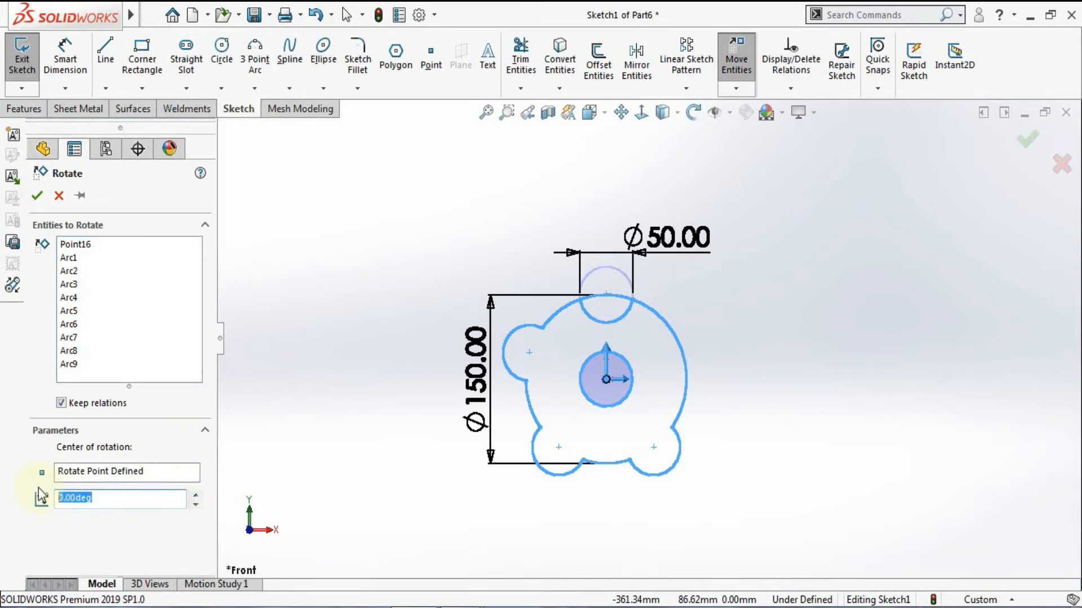
type("45")
left_click(37, 197)
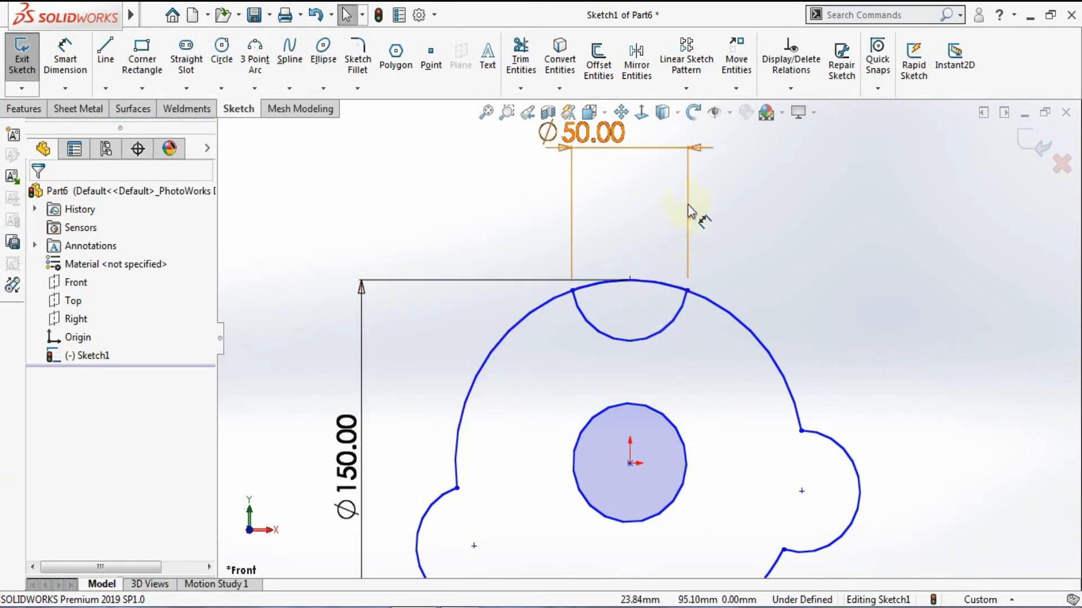
Undo the rotation of the profile and clear the selection
scroll(652, 321, "up", 3)
scroll(652, 324, "down", 2)
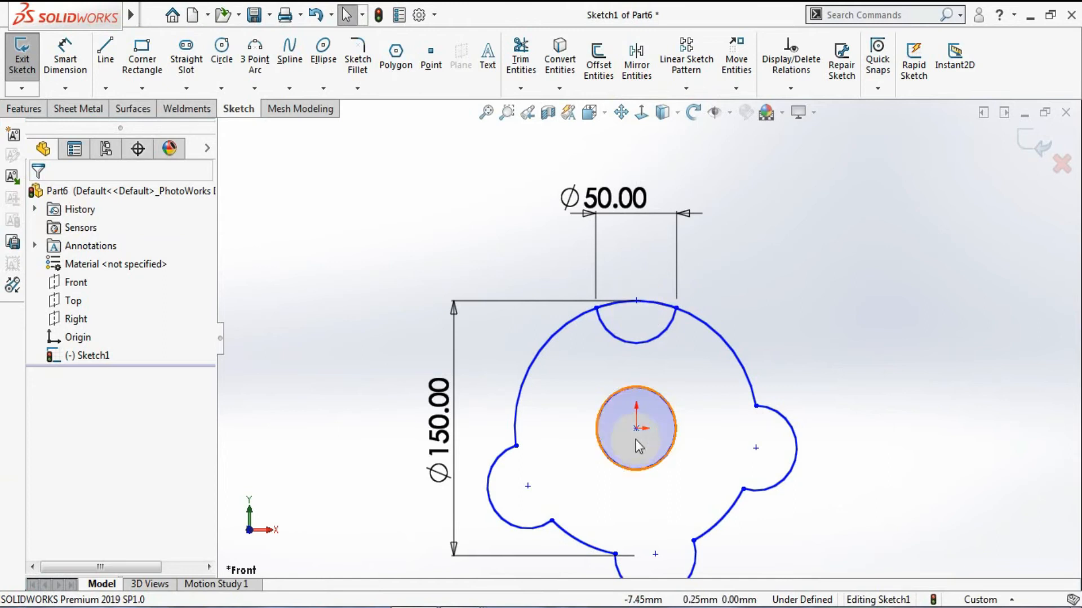
scroll(658, 424, "up", 2)
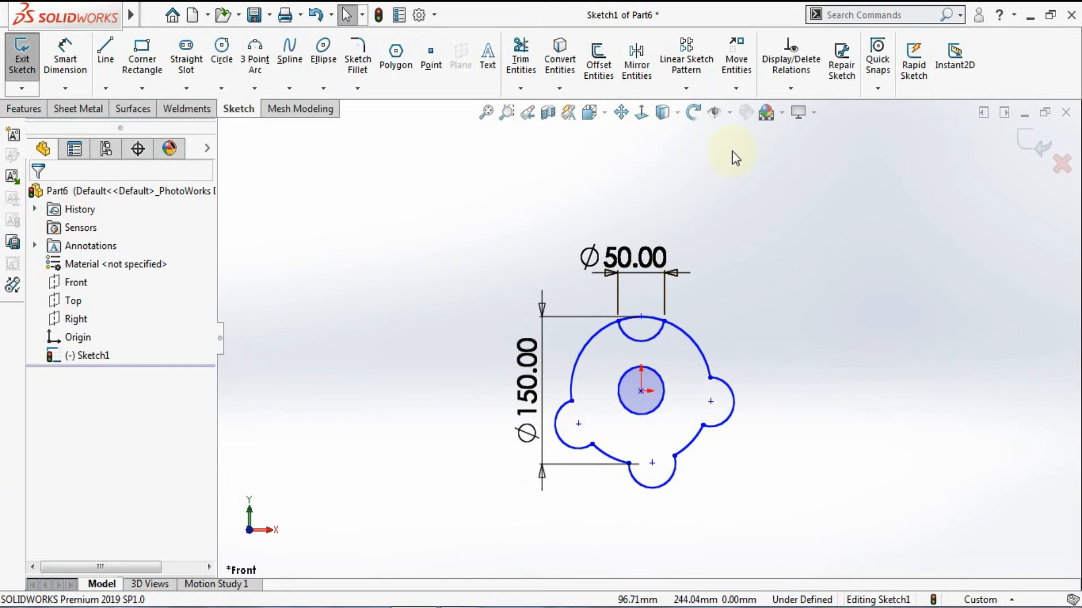
key("ctrl+a")
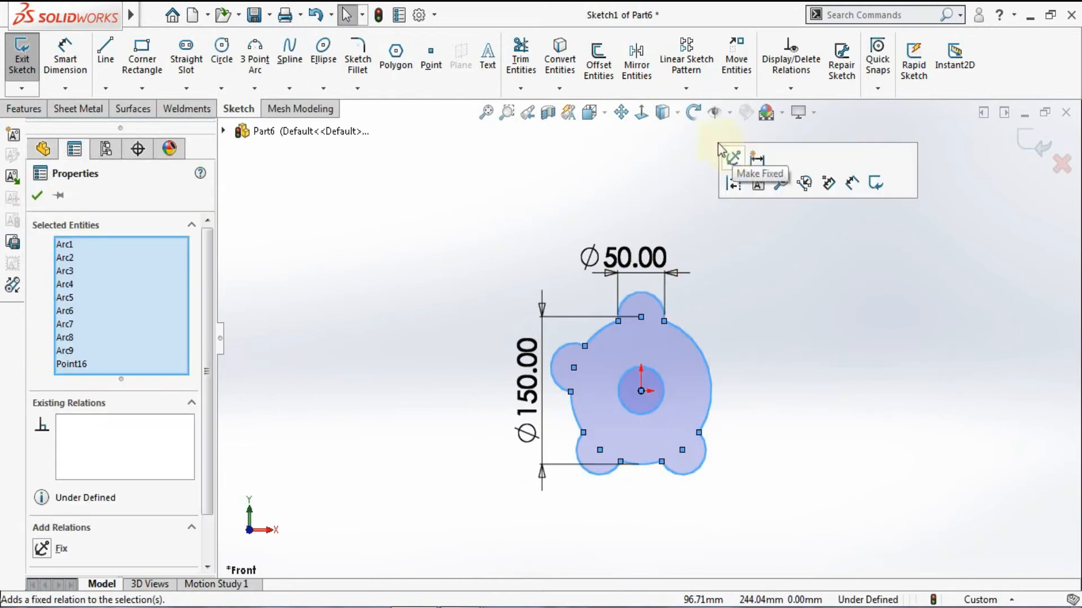
left_click(37, 195)
Scale all entities of the profile by a factor of 1.5 about its centre at the origin, making one copy
left_click(736, 88)
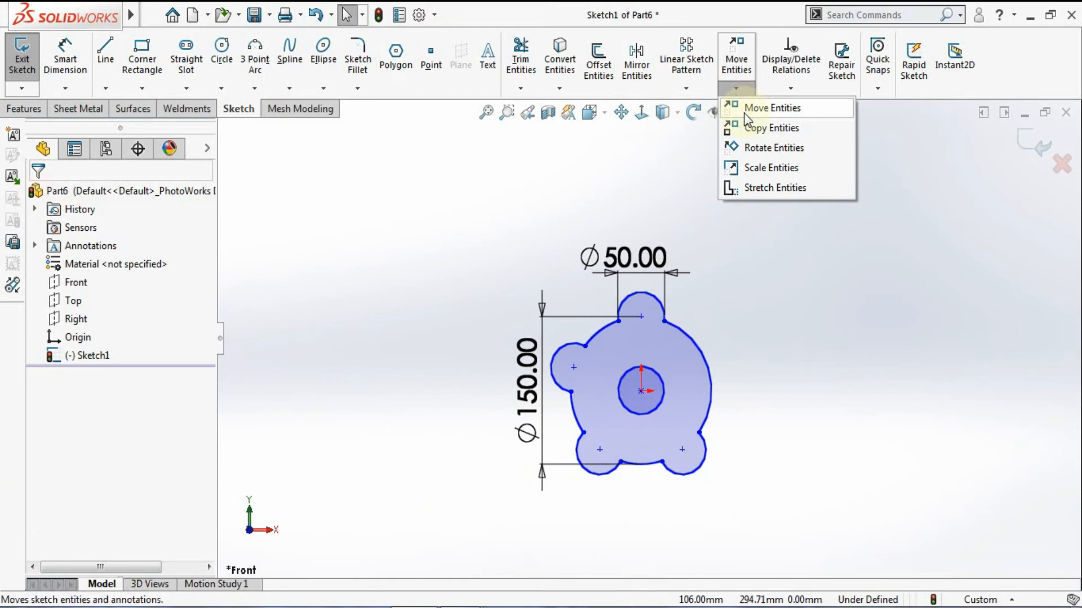
left_click(756, 168)
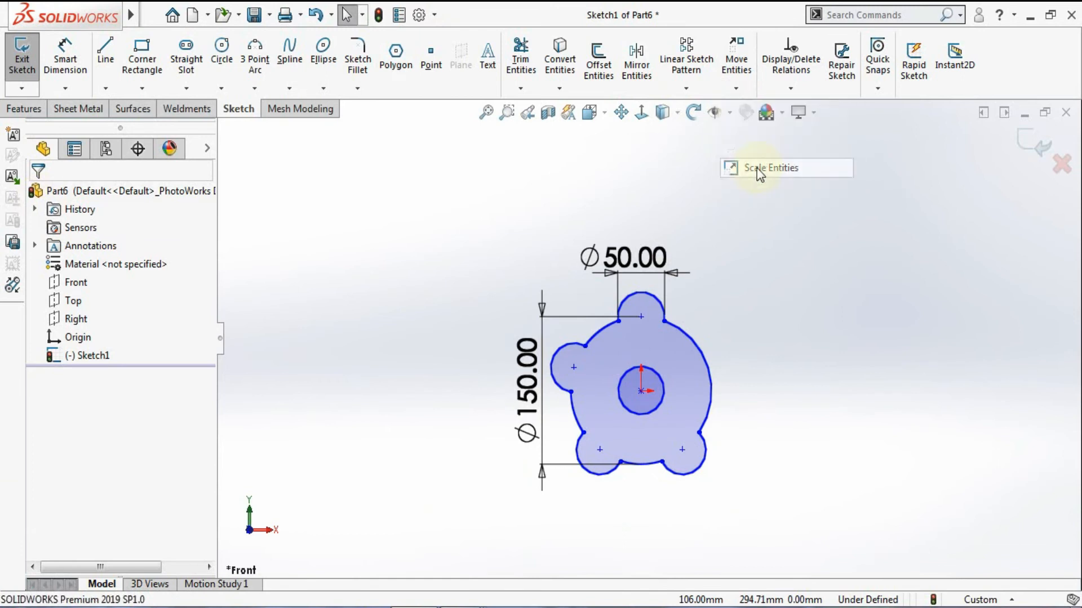
mouse_move(458, 215)
left_mouse_down()
mouse_move(624, 340)
mouse_move(820, 516)
left_mouse_up()
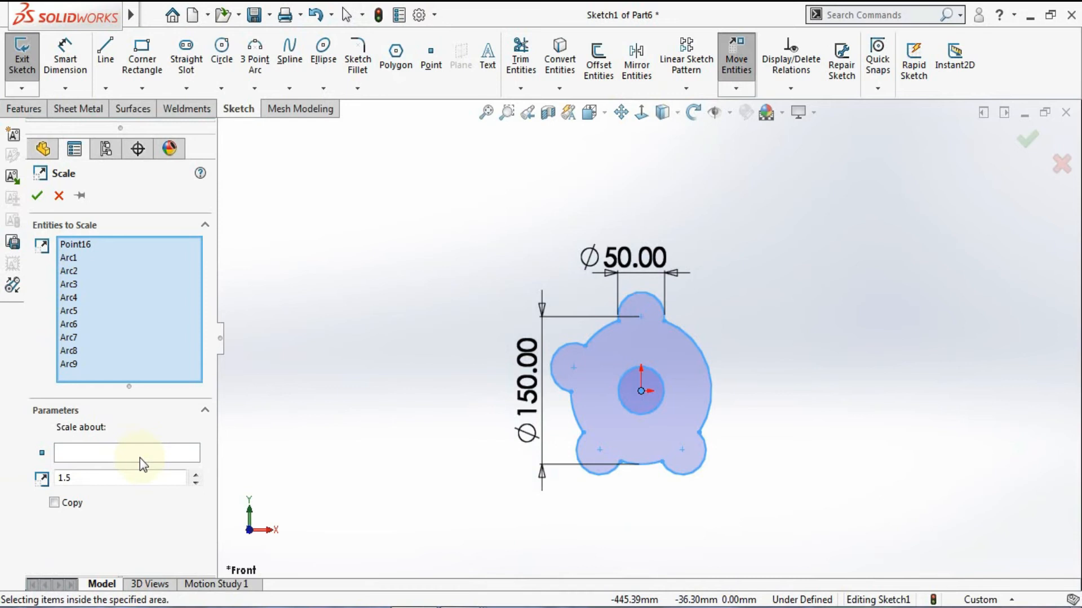
left_click(140, 458)
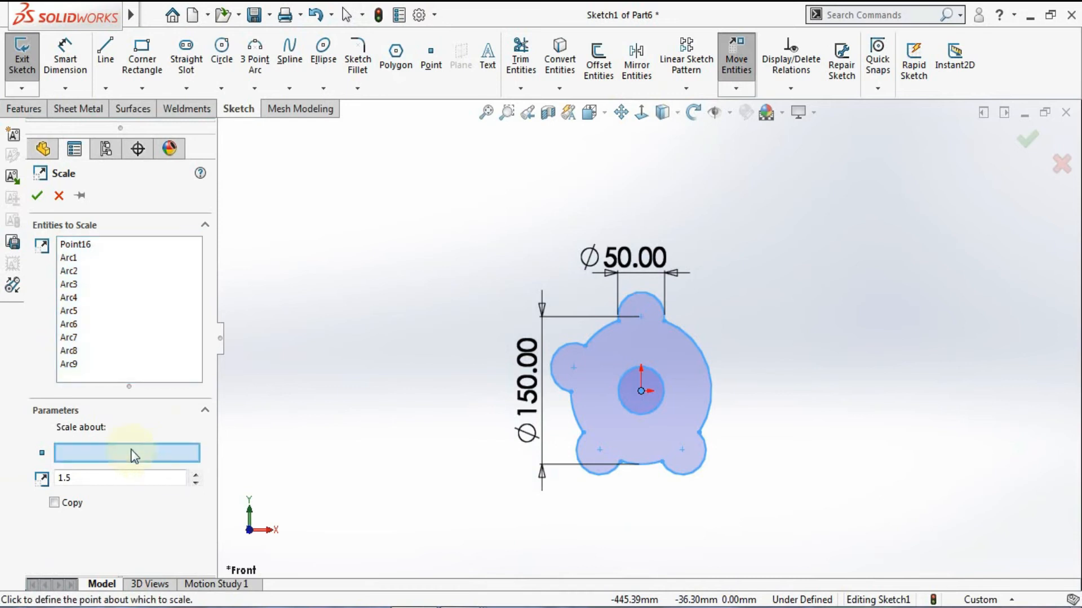
left_click(642, 391)
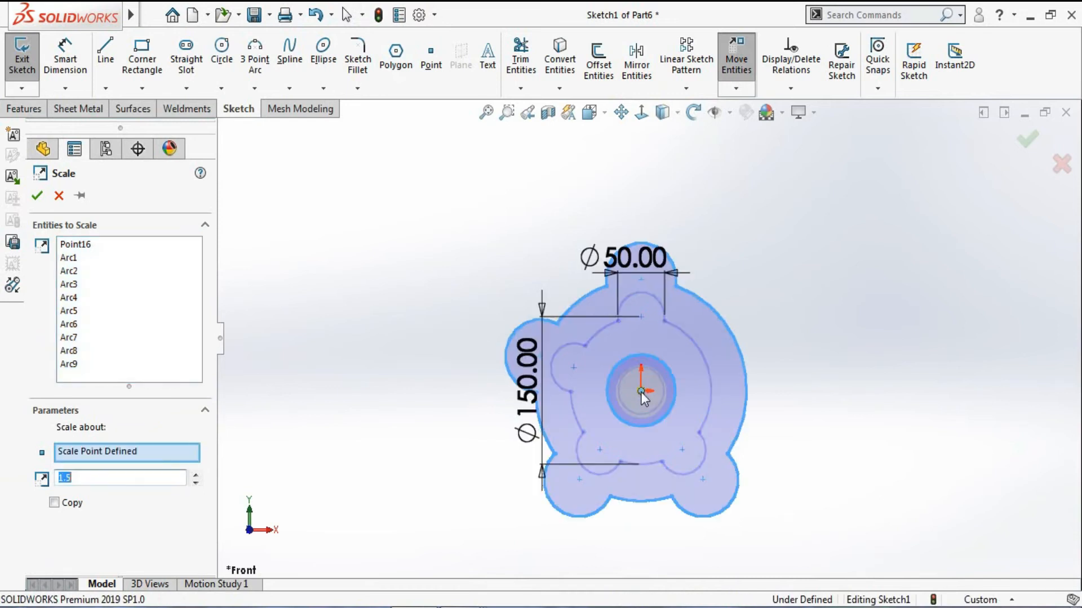
left_click(61, 506)
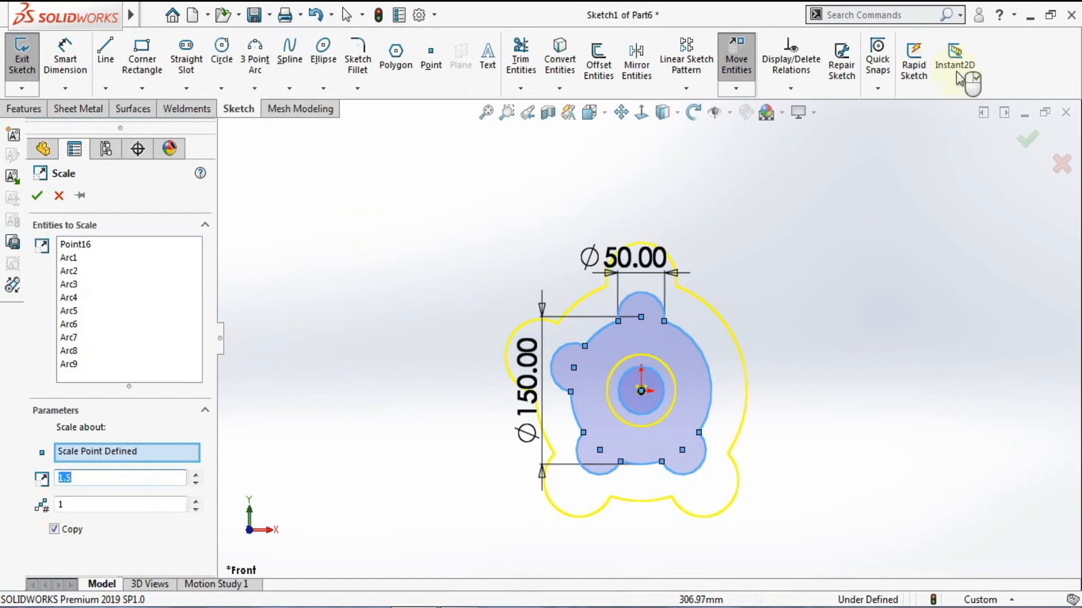
left_click(37, 196)
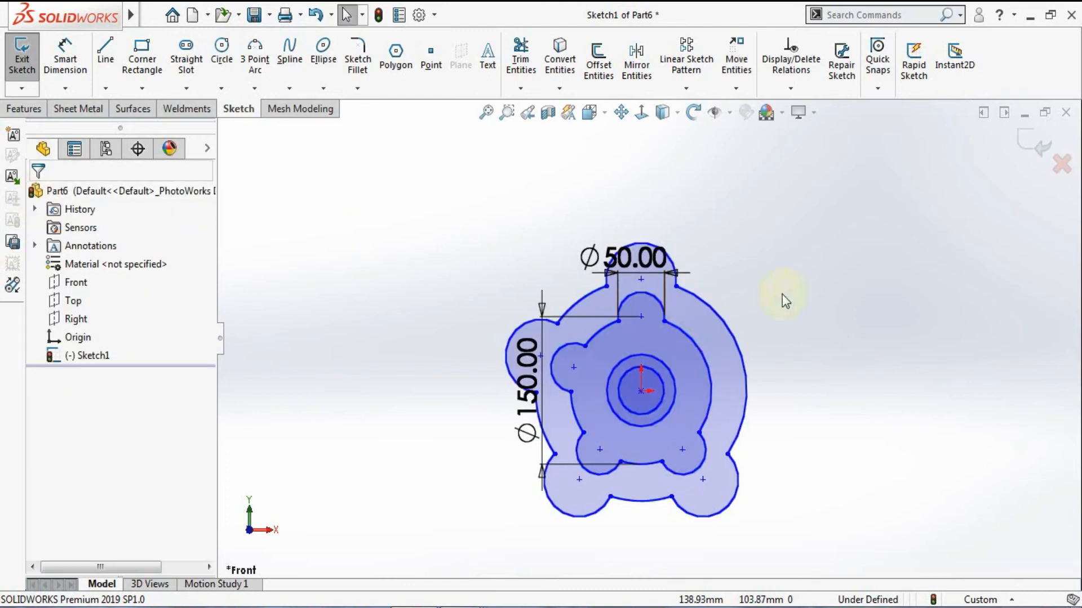
scroll(758, 301, "up", 1)
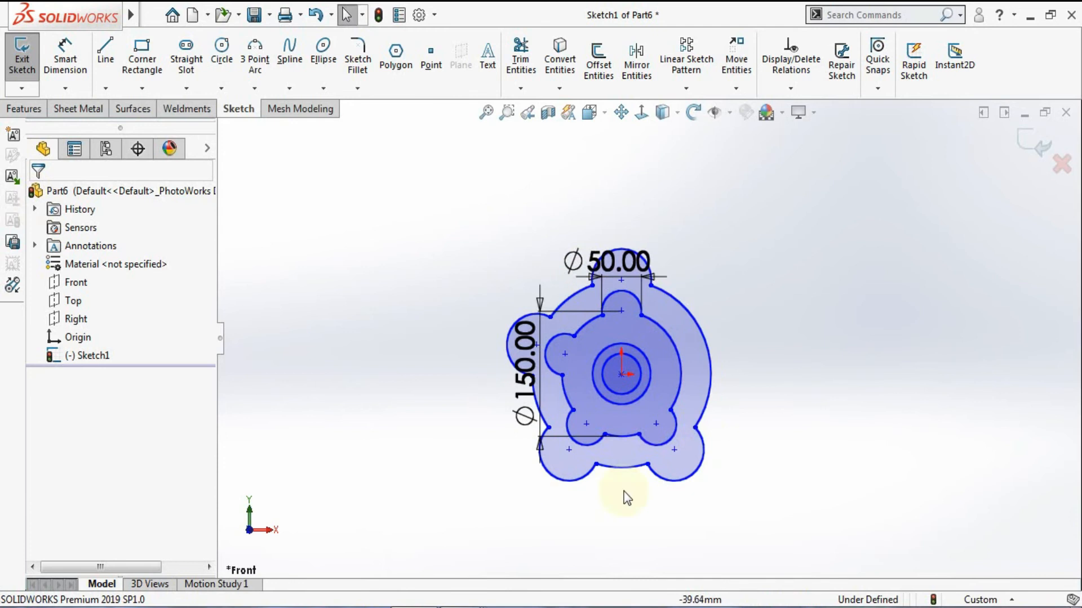
Delete all sketch entities and sketch two corner rectangles, a larger one left of the origin and one about 165 mm wide right of it
key("ctrl+a")
key("Delete")
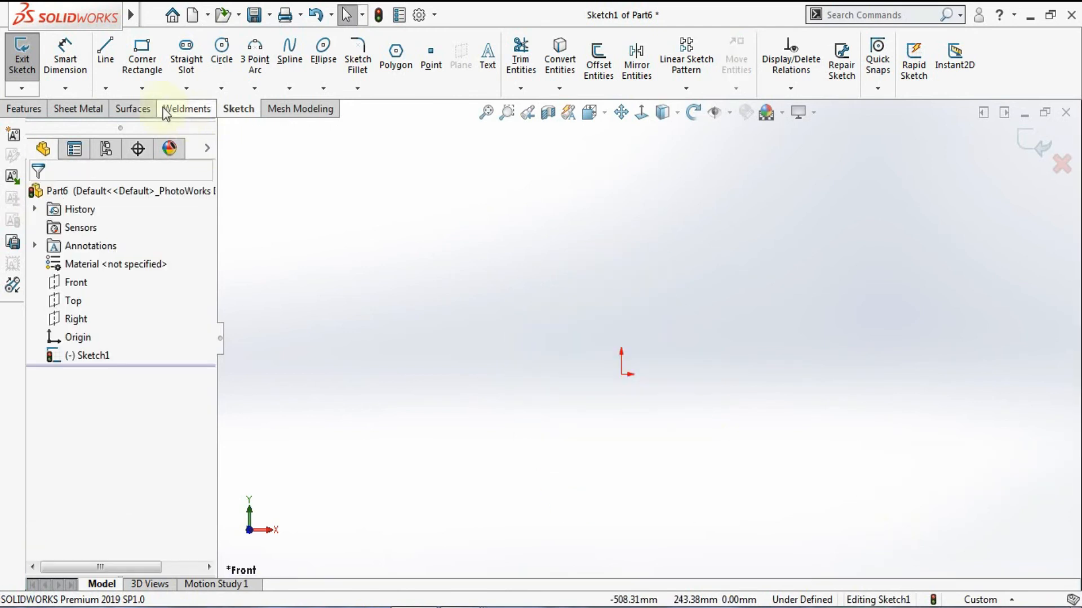
left_click(142, 88)
left_click(167, 107)
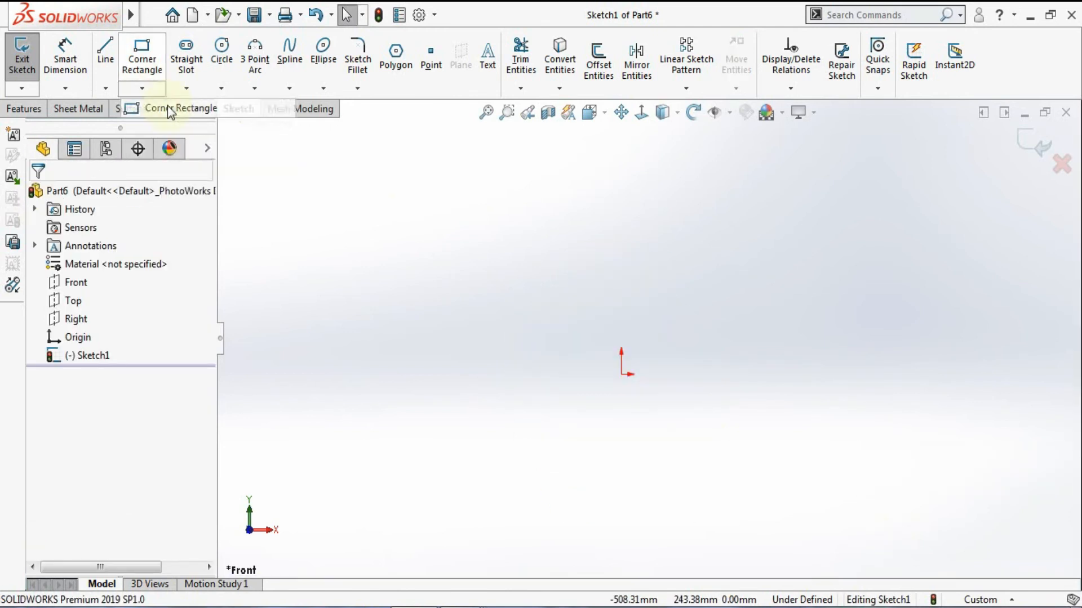
left_click(167, 107)
left_click(410, 212)
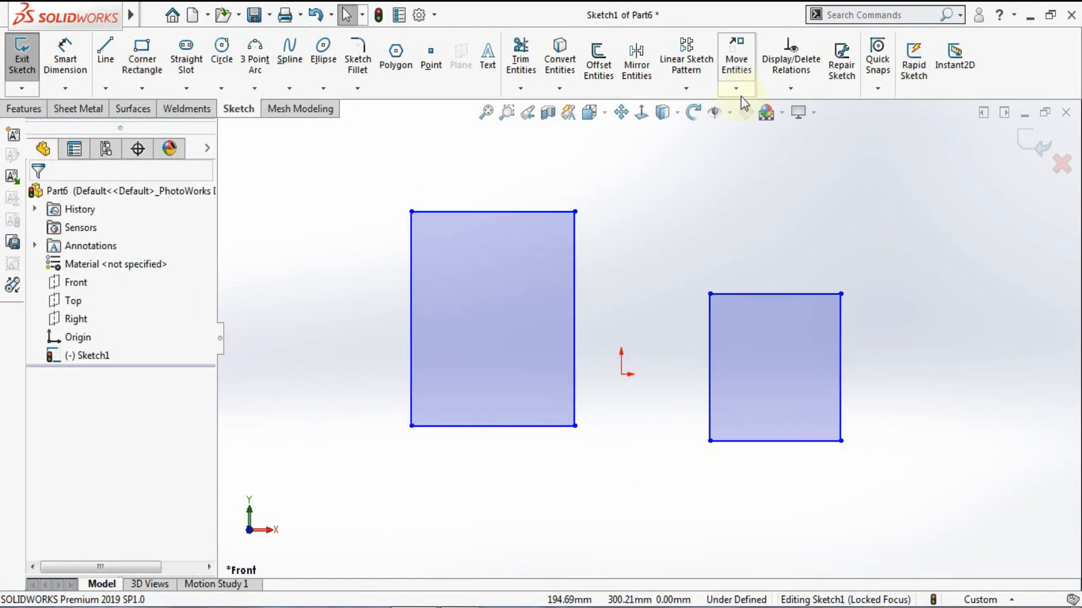
Stretch the smaller rectangle's top and side edges upward with From/To, from the top edge's midpoint to the level of the larger rectangle's top
left_click(736, 88)
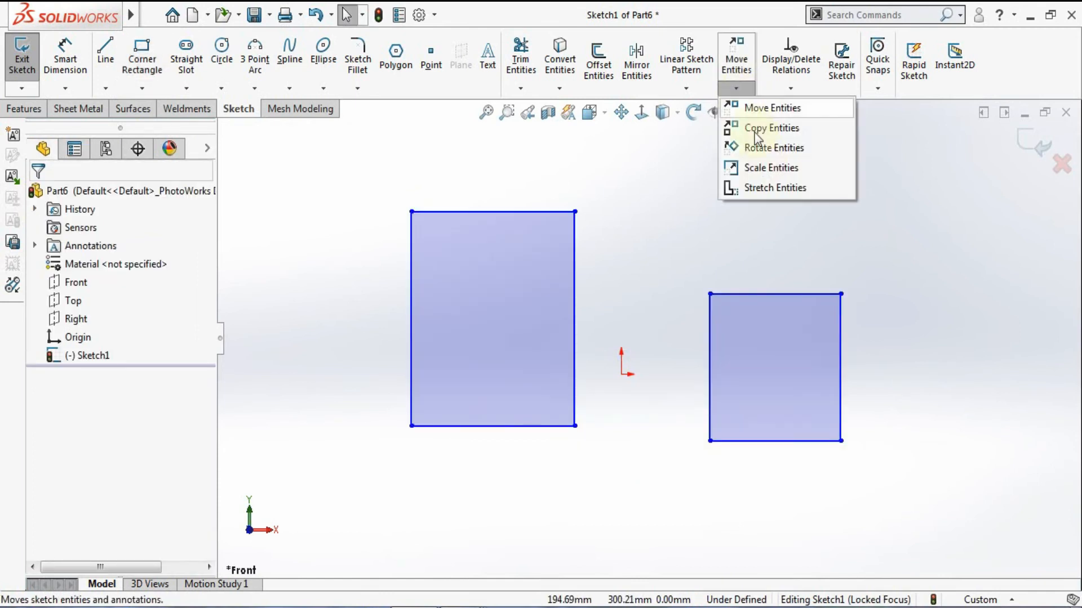
left_click(767, 189)
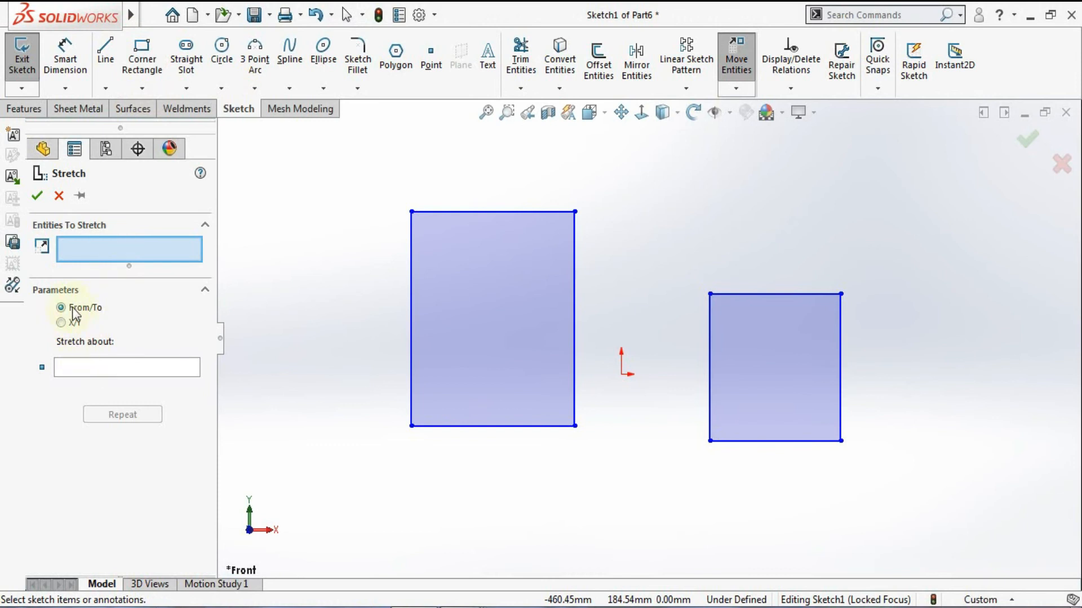
left_click(778, 294)
left_click_drag(886, 357, 700, 255)
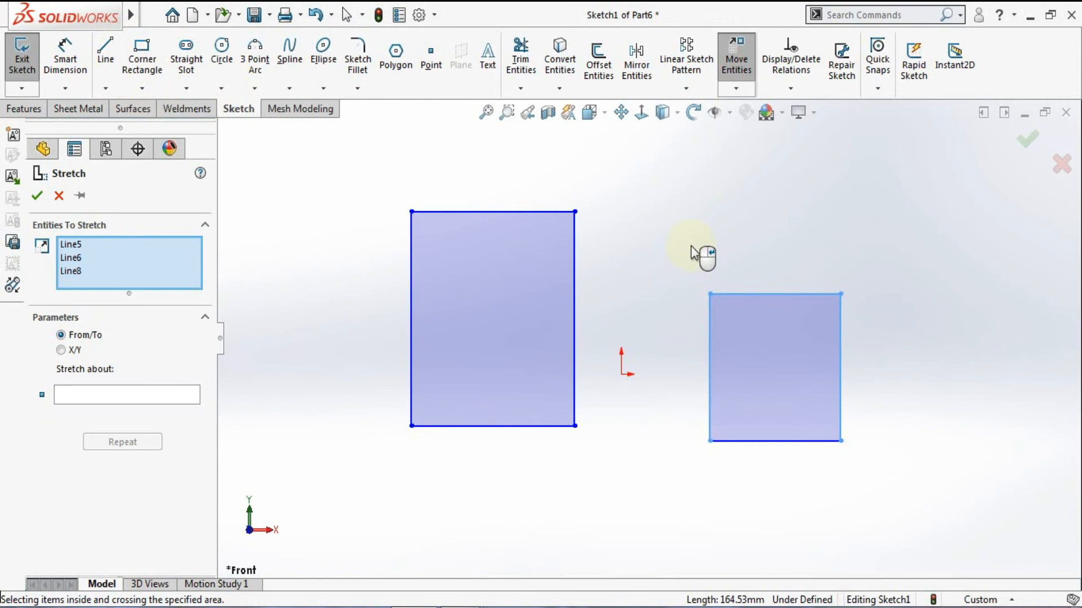
left_click(91, 394)
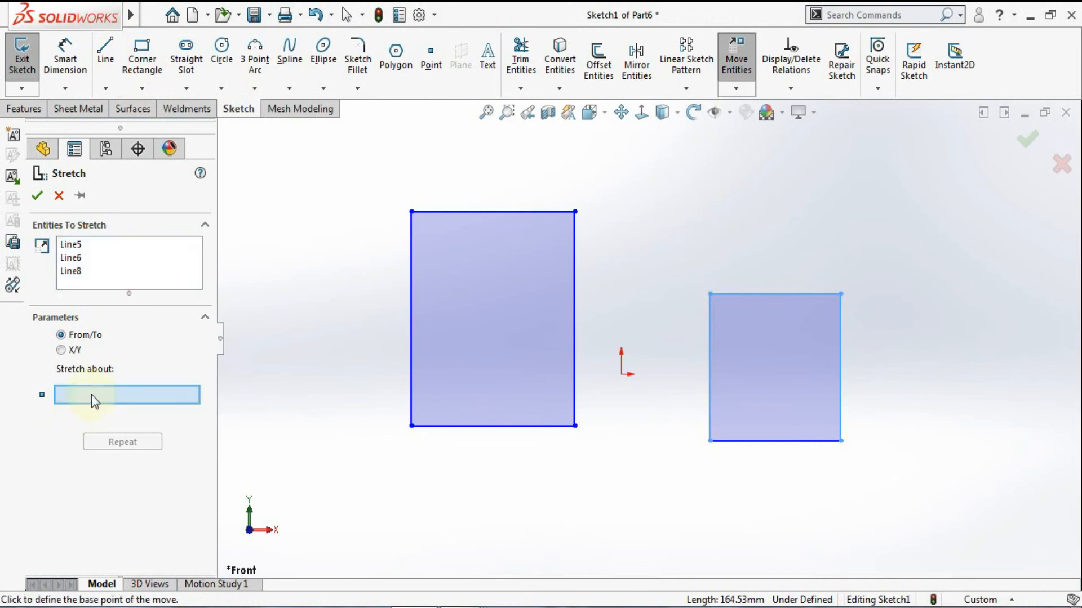
left_click(775, 294)
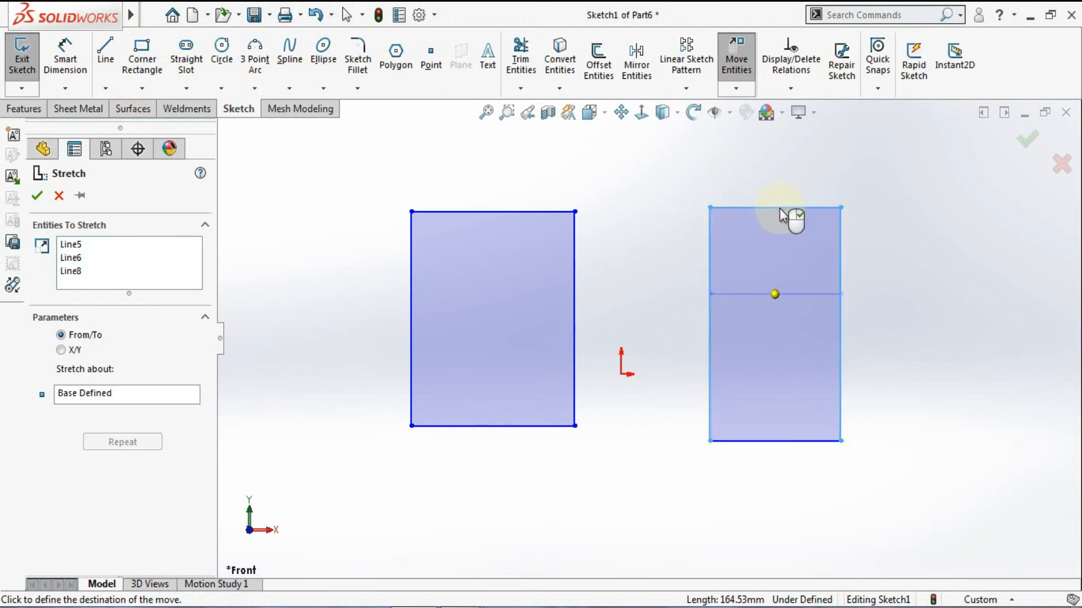
left_click(779, 211)
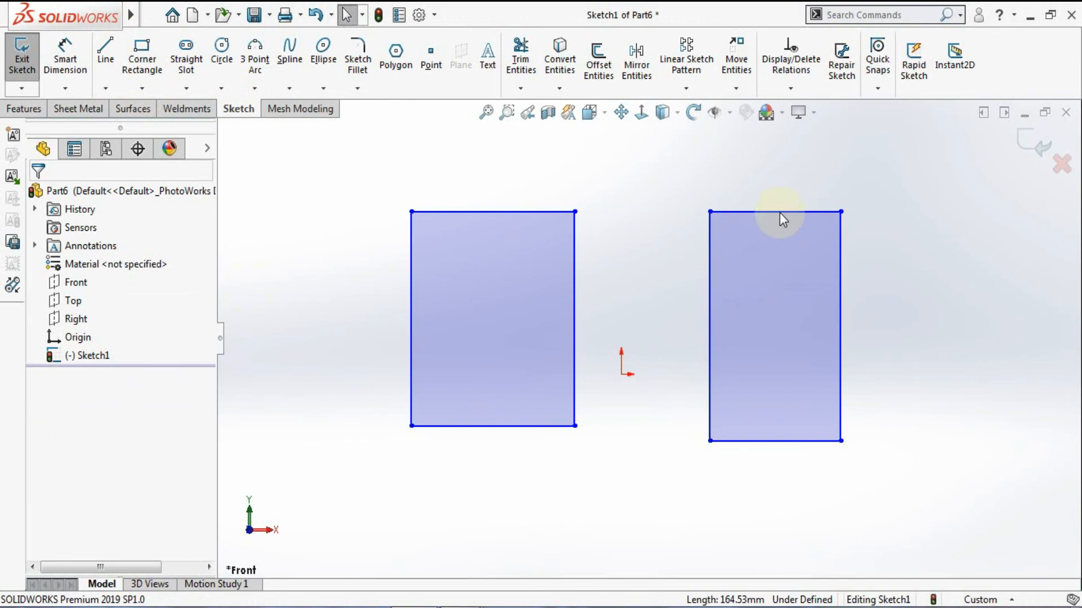
Stretch the larger rectangle's top, bottom and right edges by an X/Y offset of 40 mm in X and 90 mm in Y
left_click(736, 88)
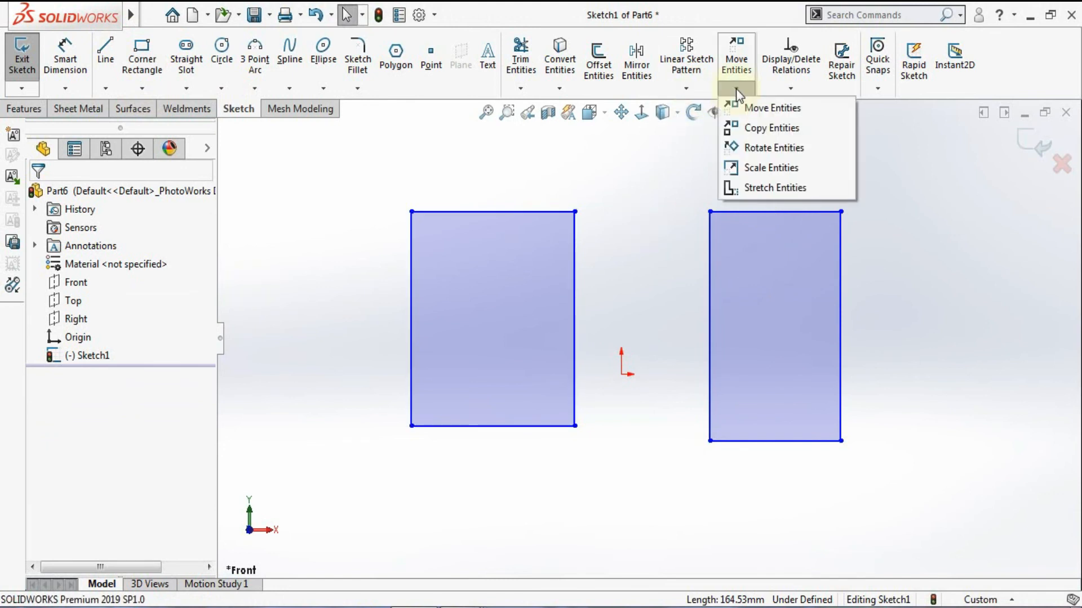
left_click(761, 188)
left_click_drag(636, 454, 499, 198)
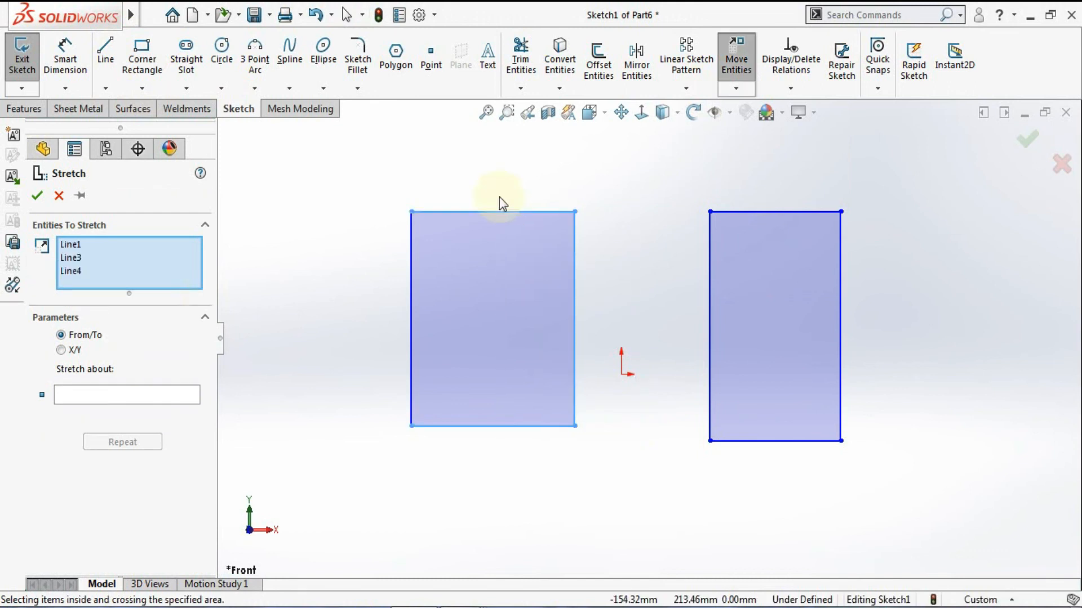
left_click(62, 350)
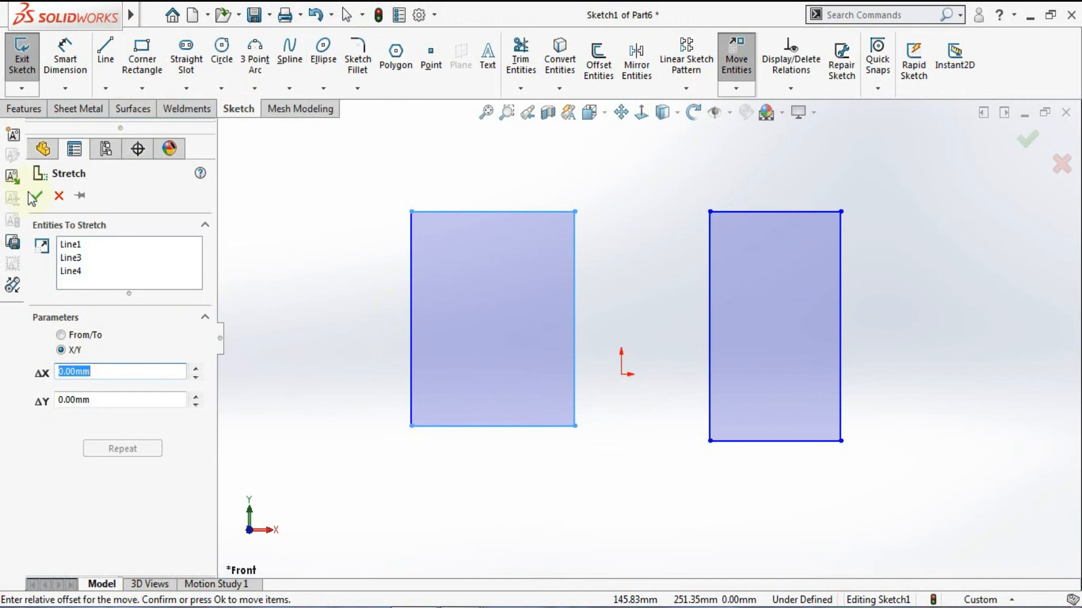
double_click(197, 368)
left_click(197, 368)
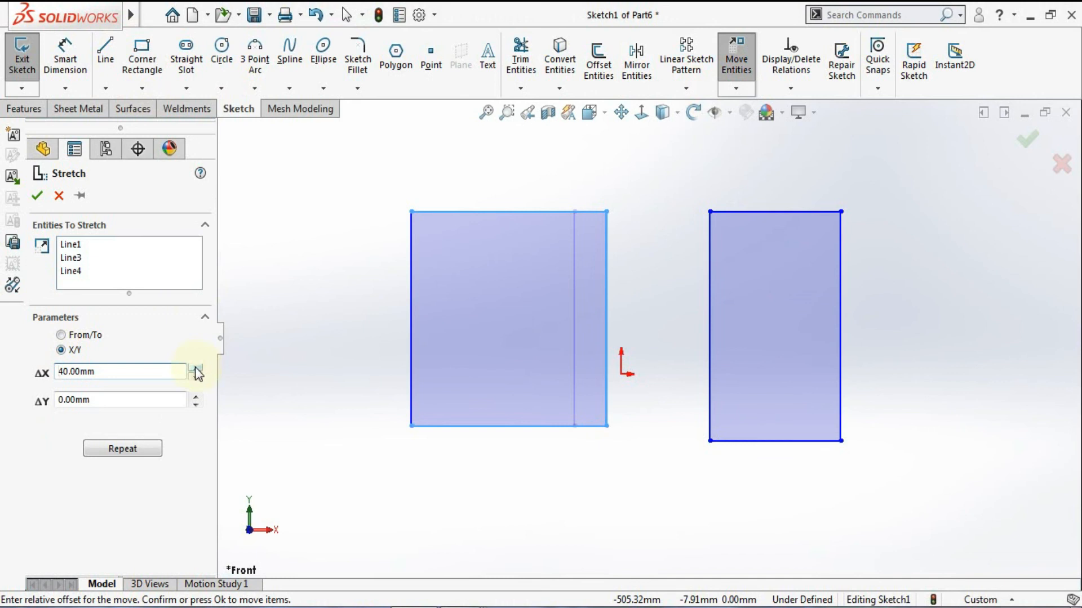
double_click(195, 396)
left_click(196, 397)
left_click(196, 397)
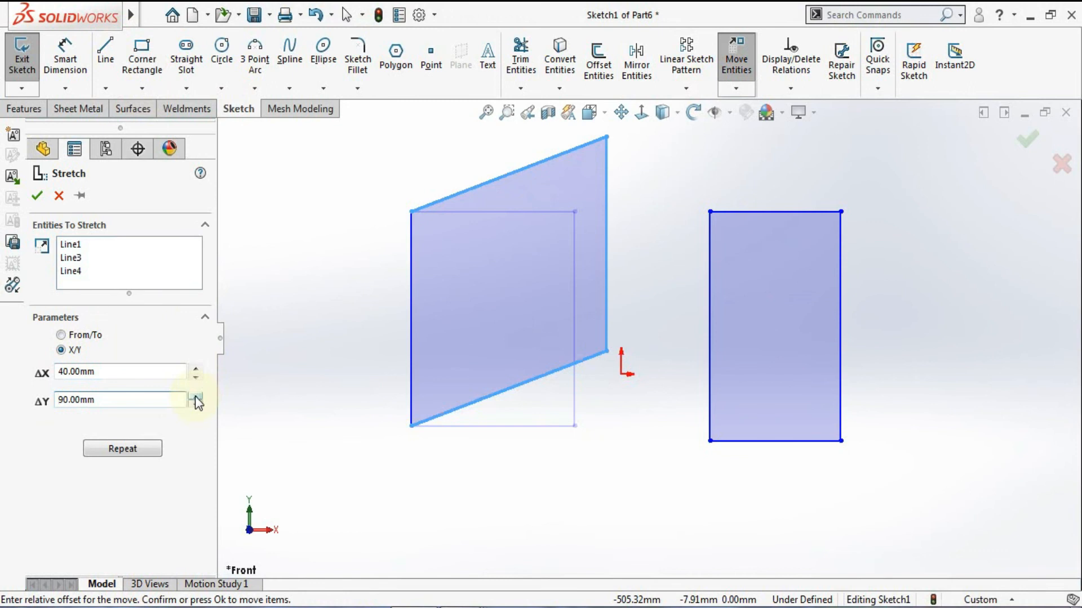